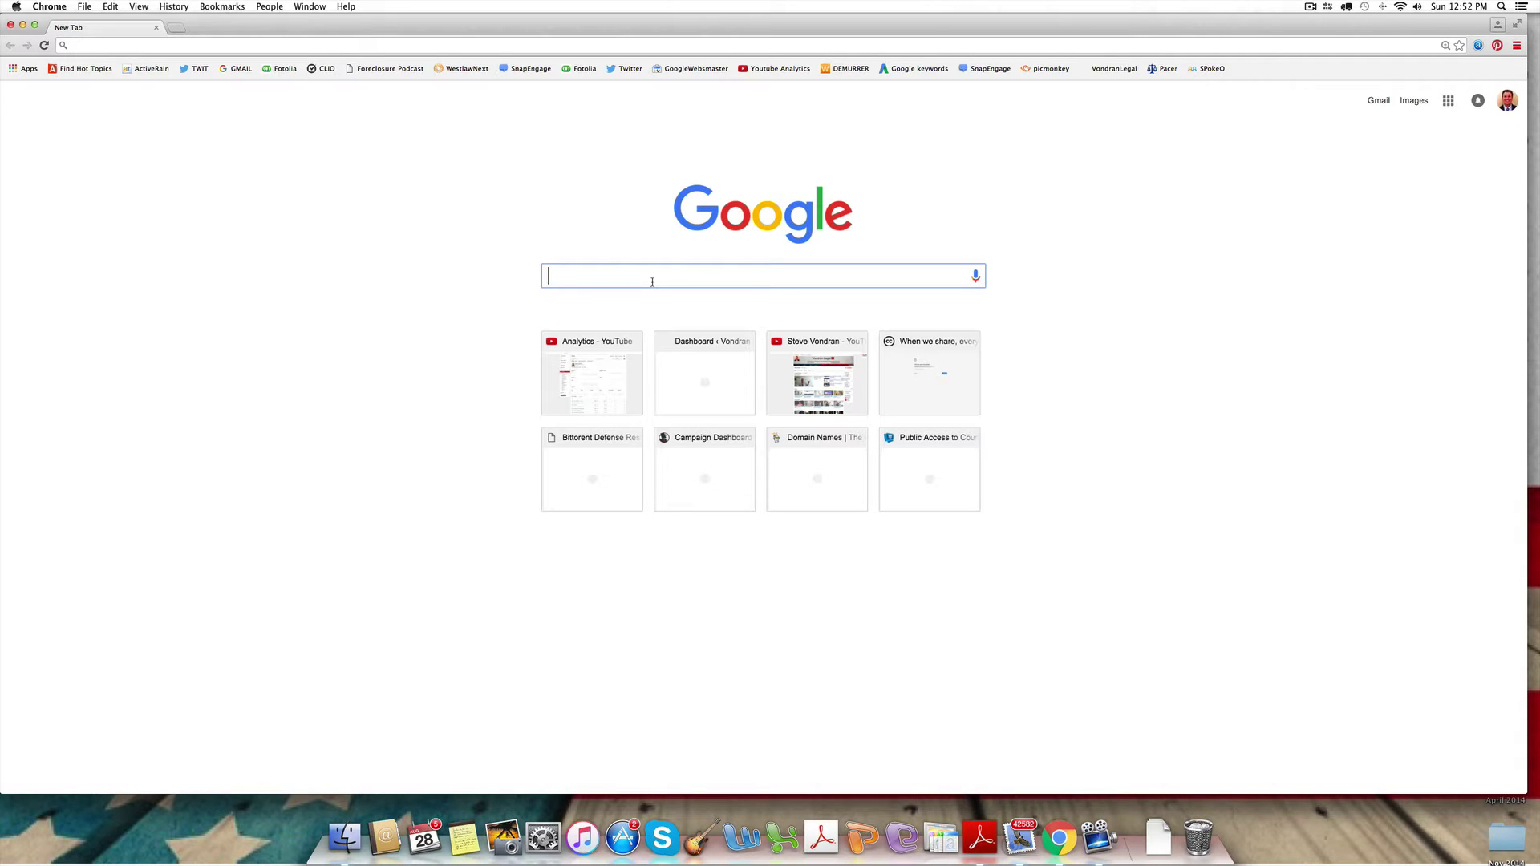
# - Search the web for creativecommons and open the official Creative Commons website
pyautogui.write('cresatin')
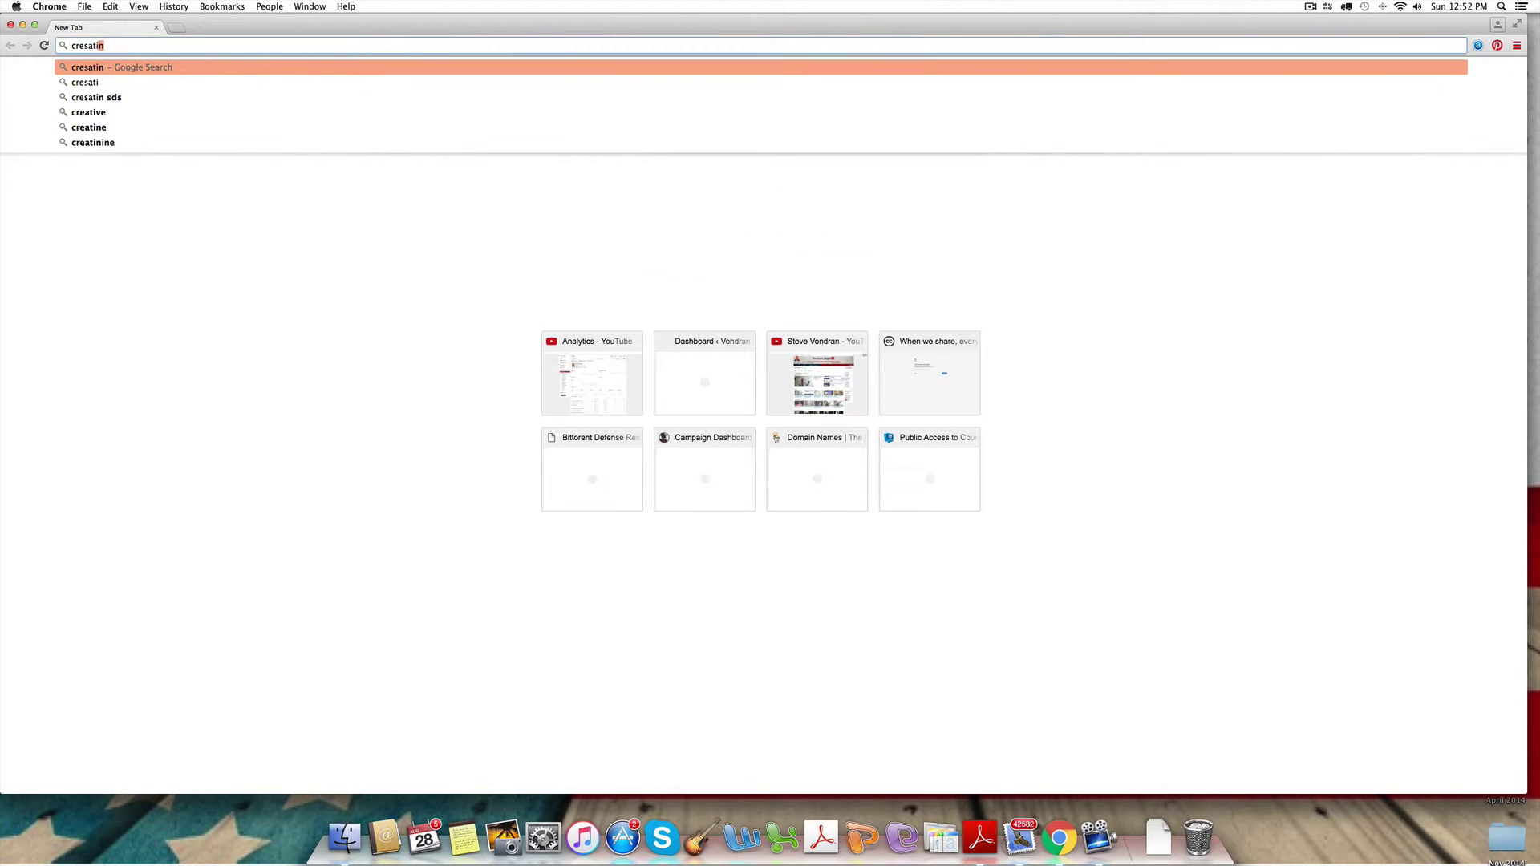
pyautogui.press('BackSpace')
pyautogui.press('BackSpace')
pyautogui.press('BackSpace')
pyautogui.press('BackSpace')
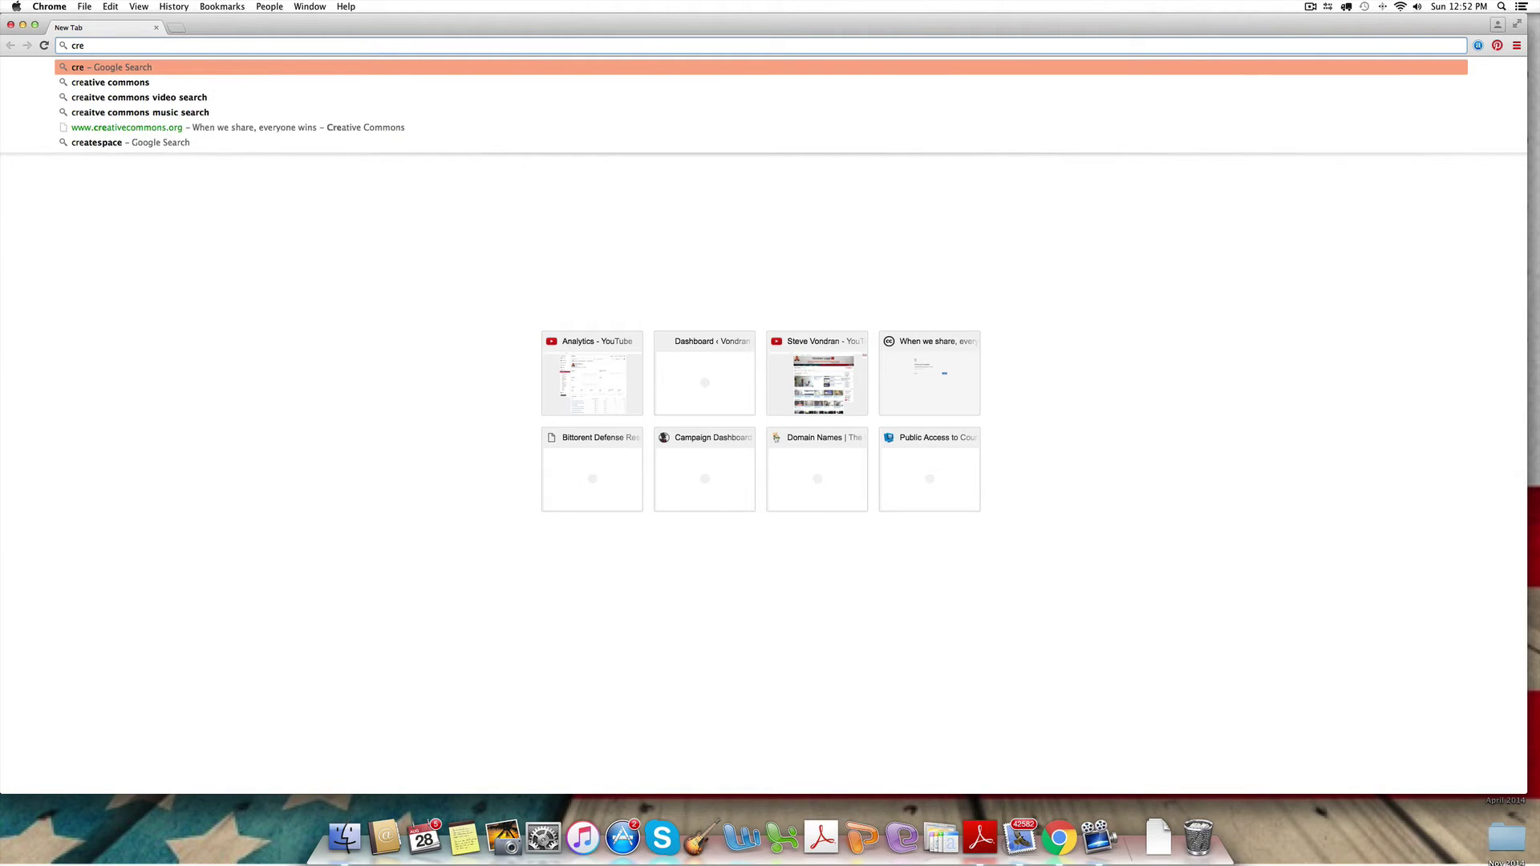
pyautogui.write('ativecommons')
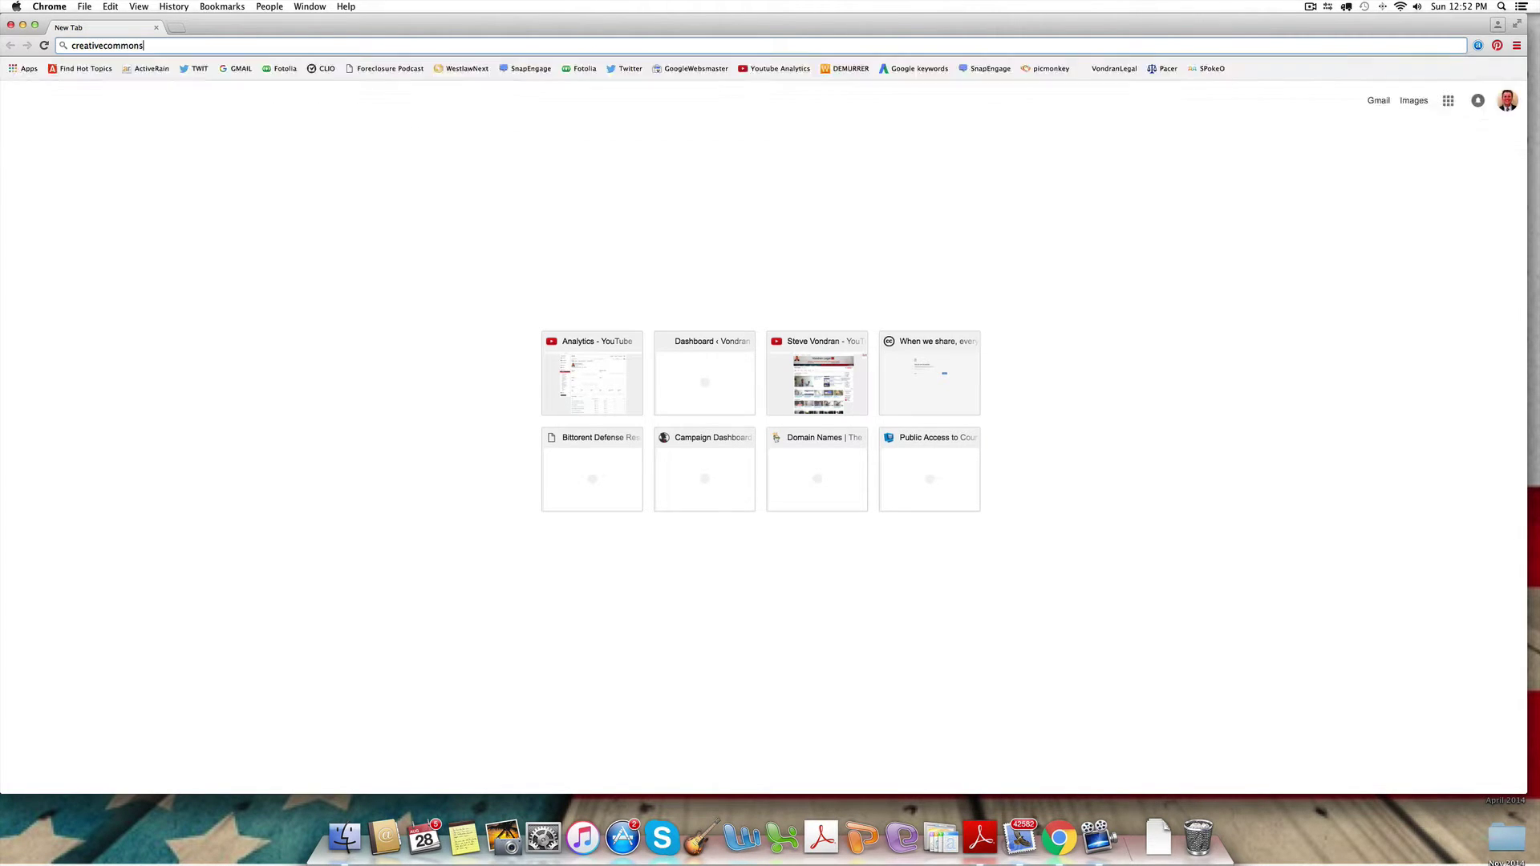
pyautogui.press('Return')
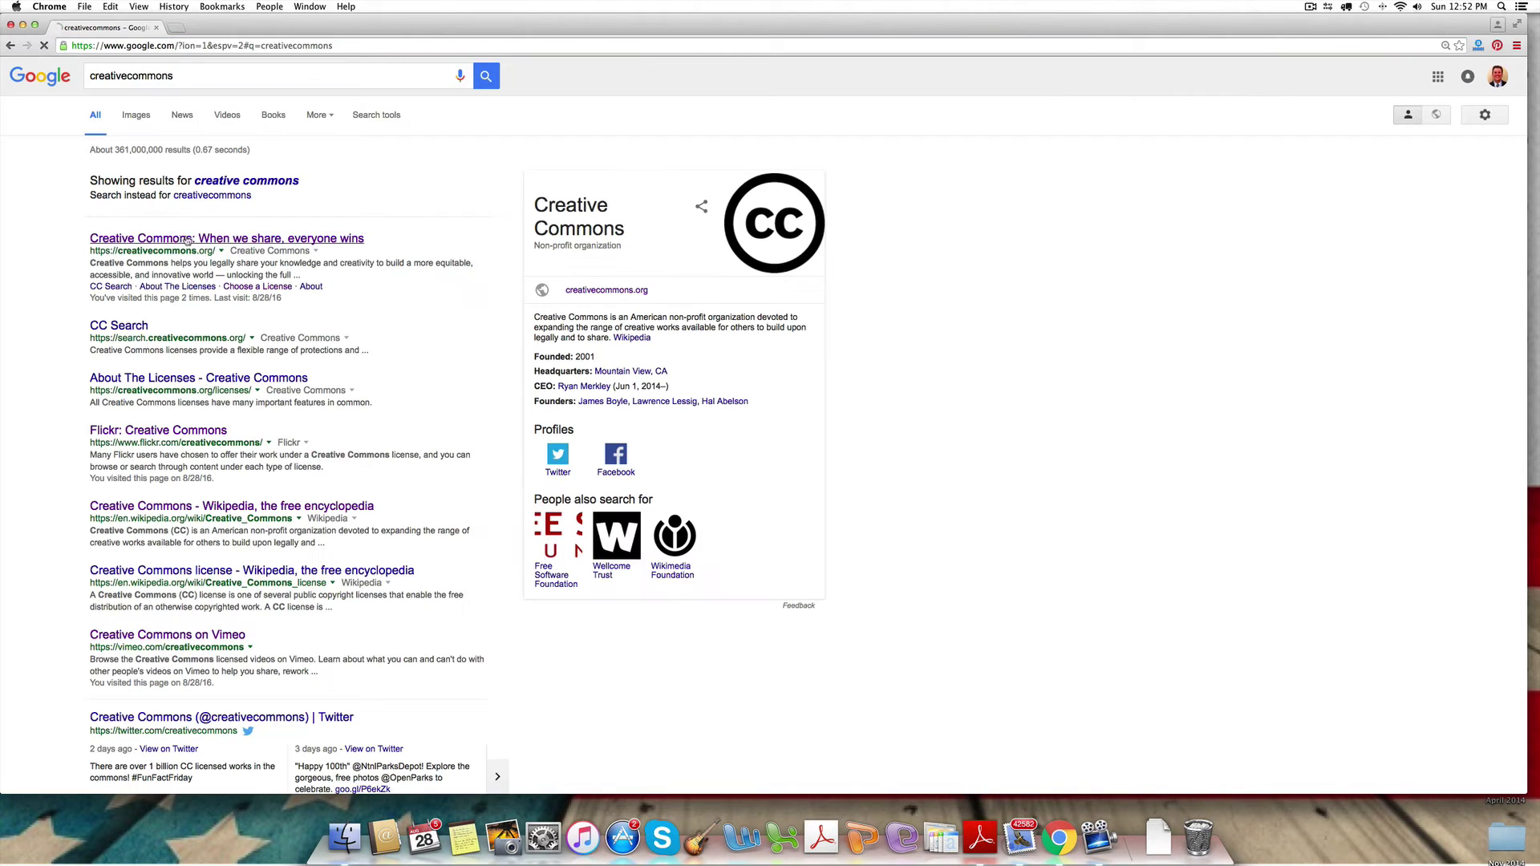
pyautogui.click(187, 241)
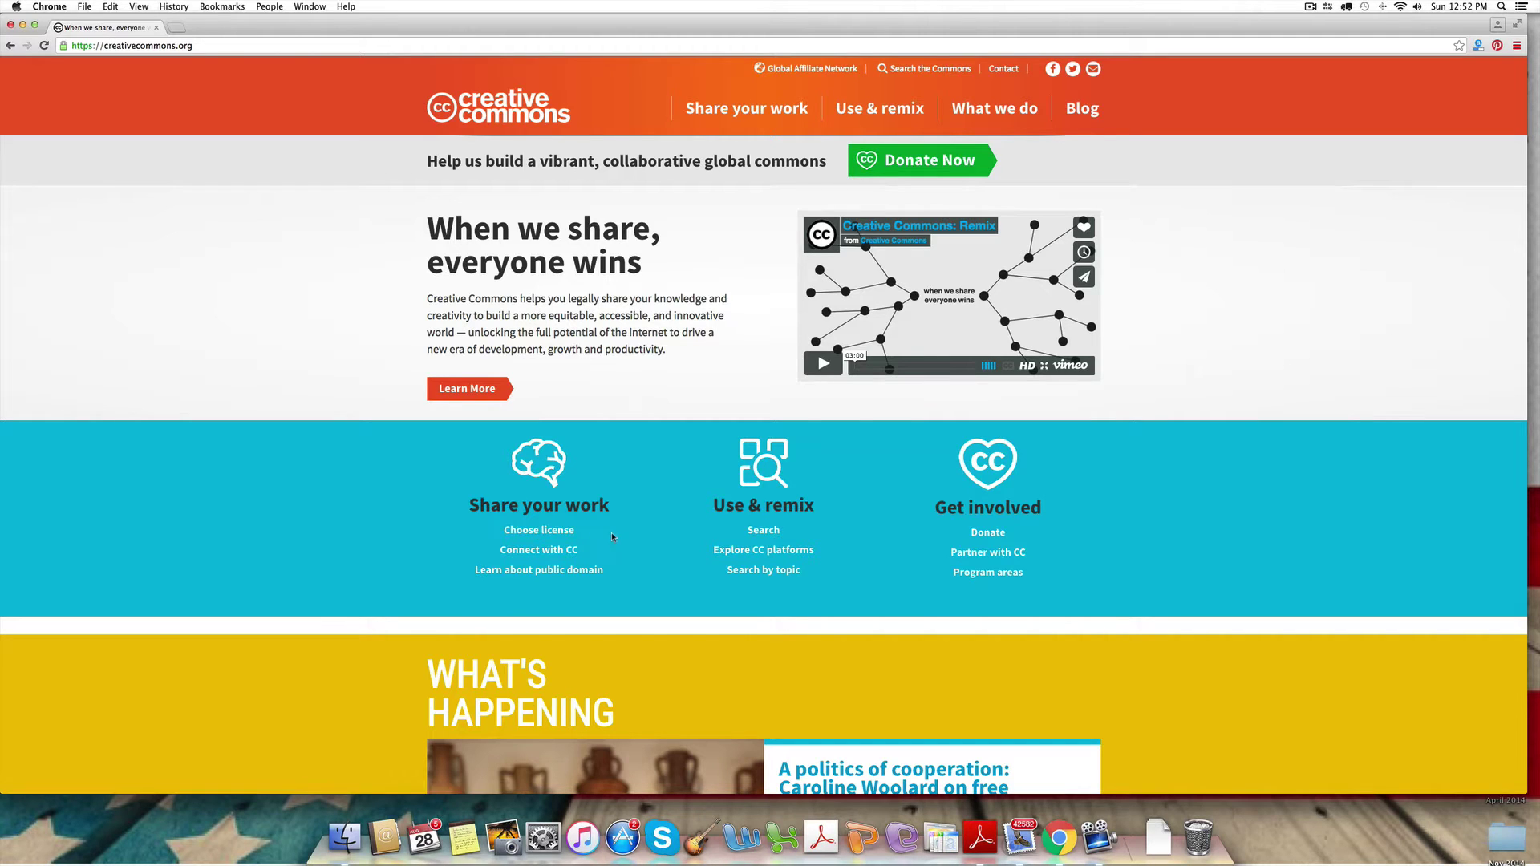
# - Go to the choose-license section under Share your work, review the page, and start the license chooser
pyautogui.click(545, 531)
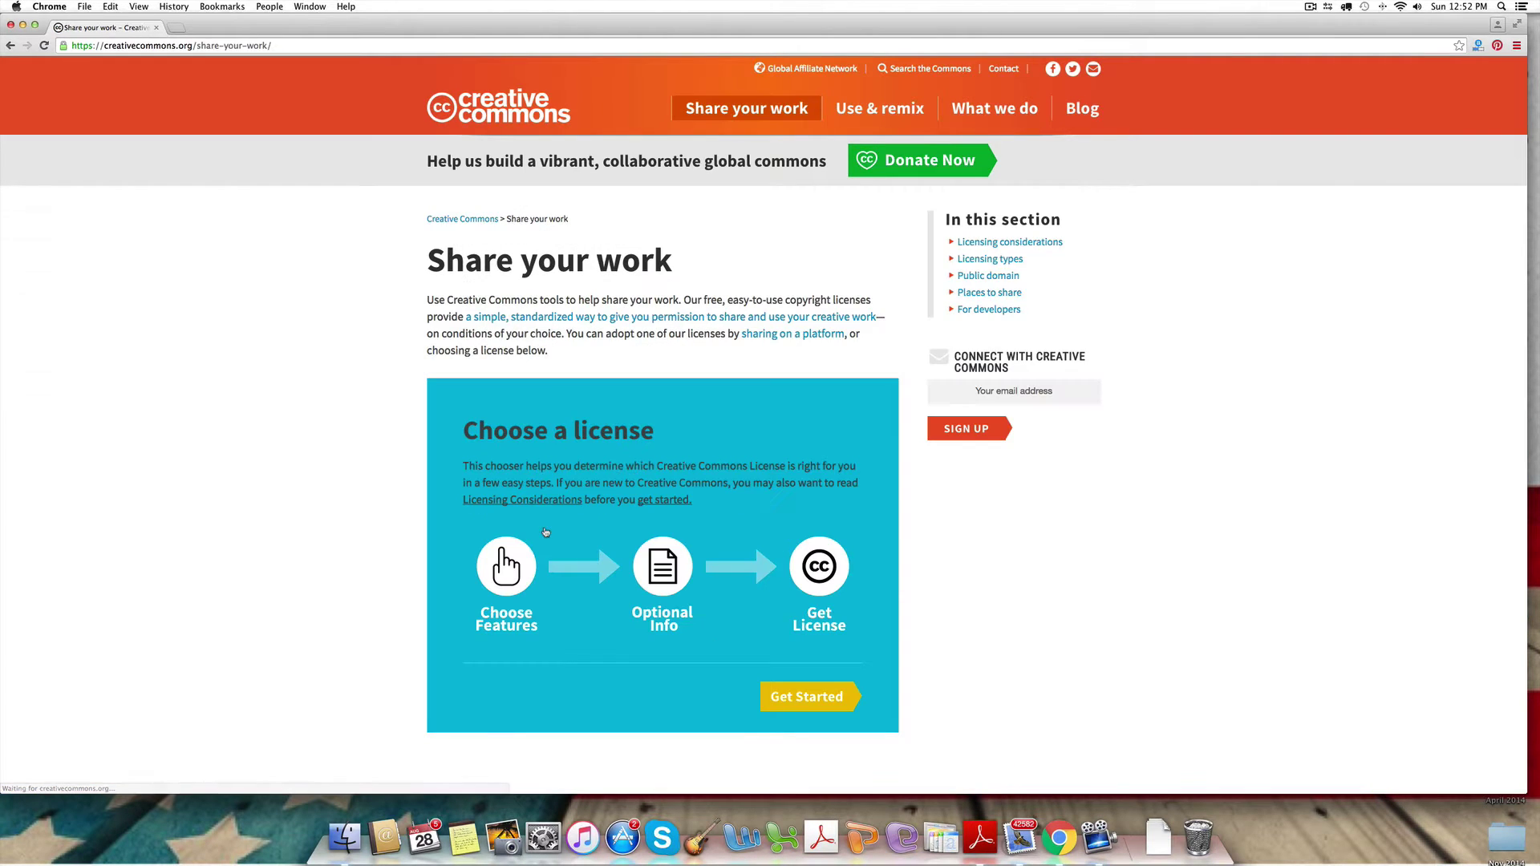
pyautogui.scroll(-2, 1268, 475)
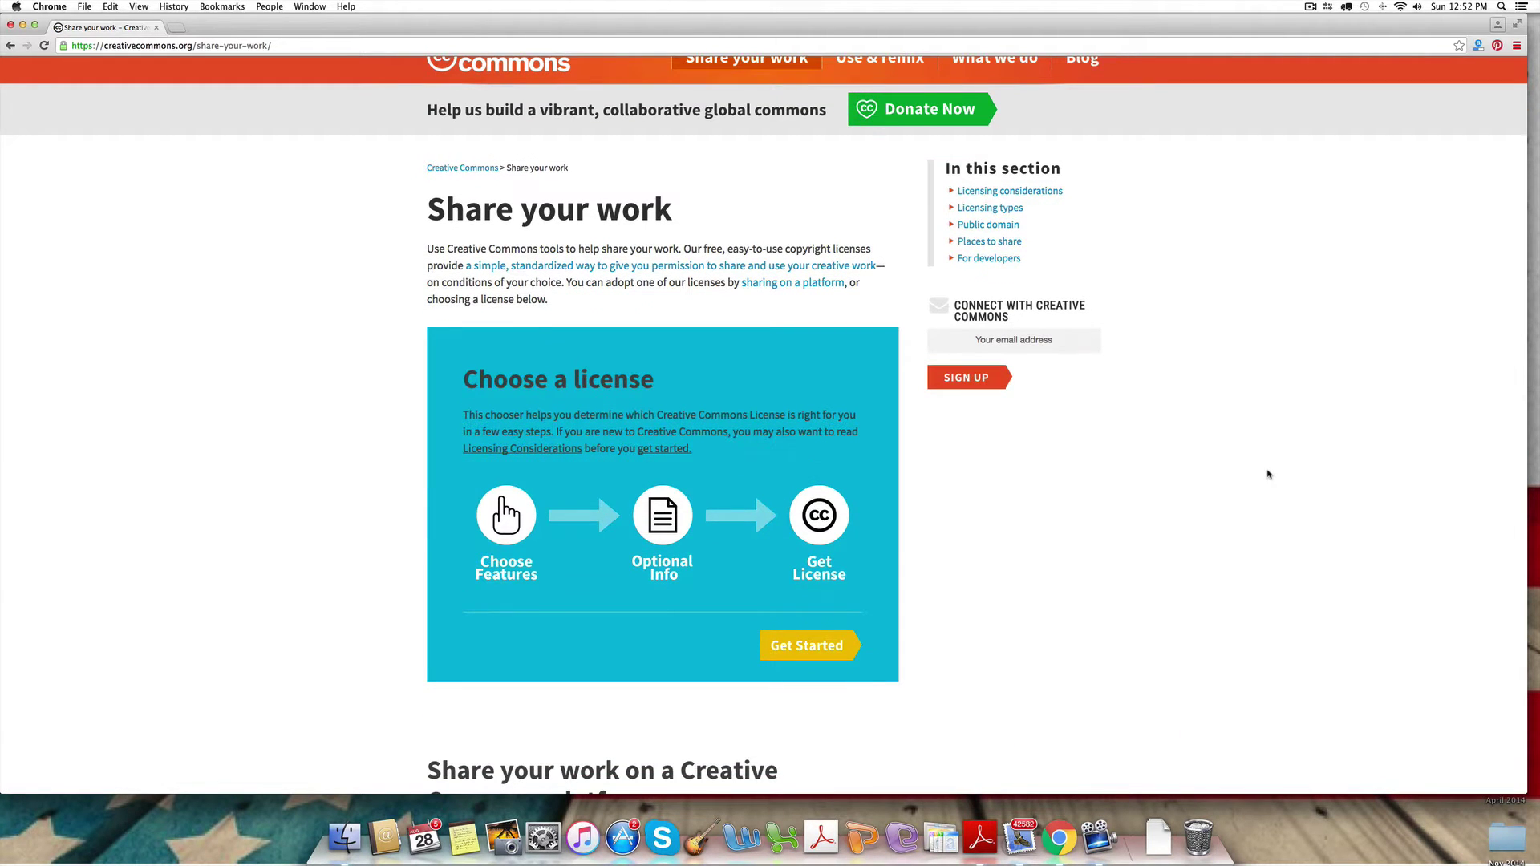
pyautogui.scroll(-3, 1267, 475)
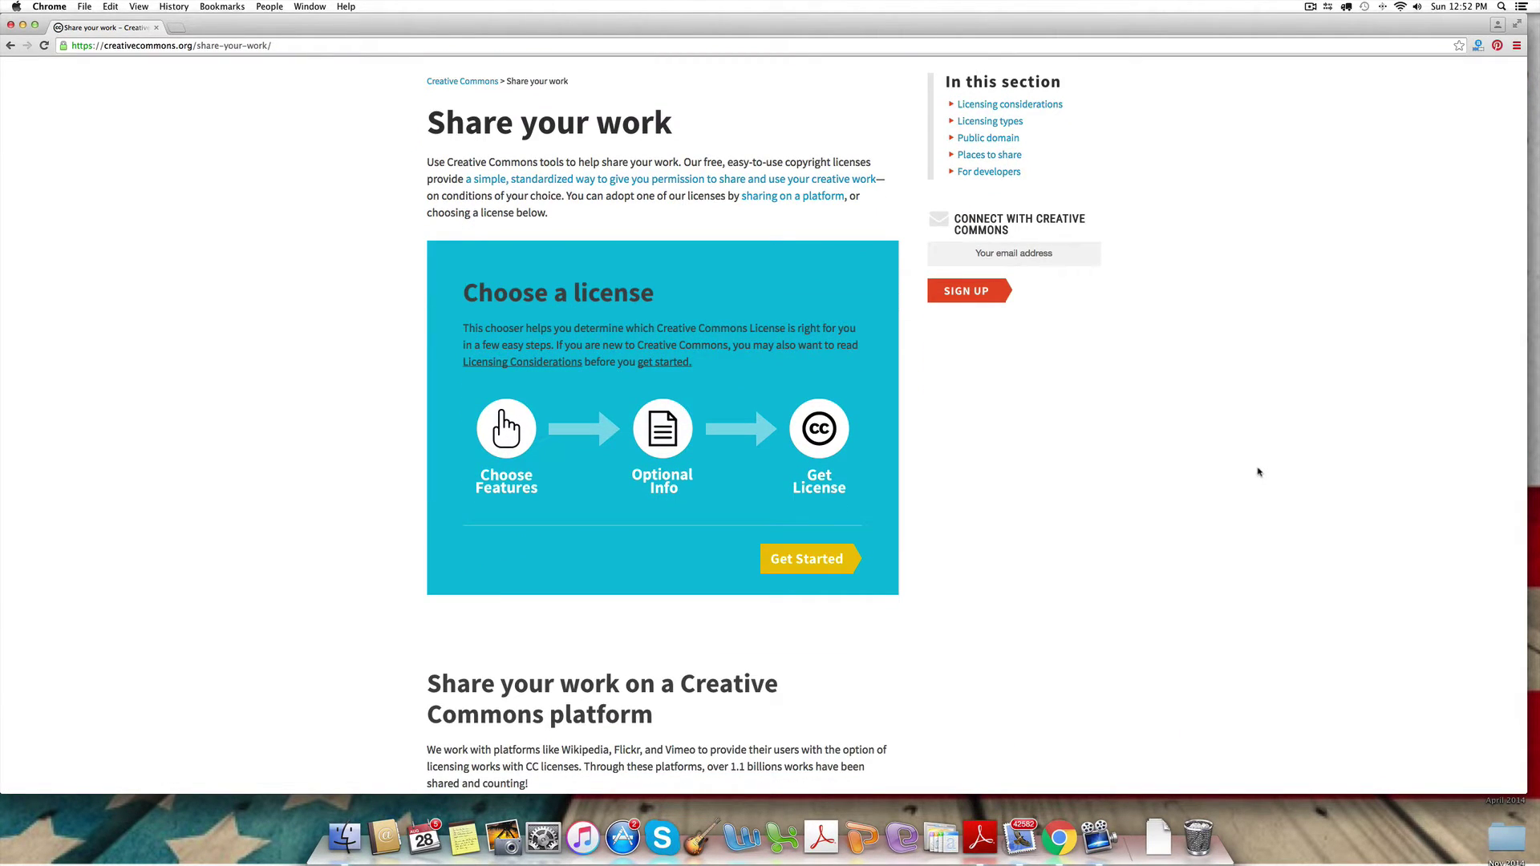
pyautogui.scroll(-10, 1194, 480)
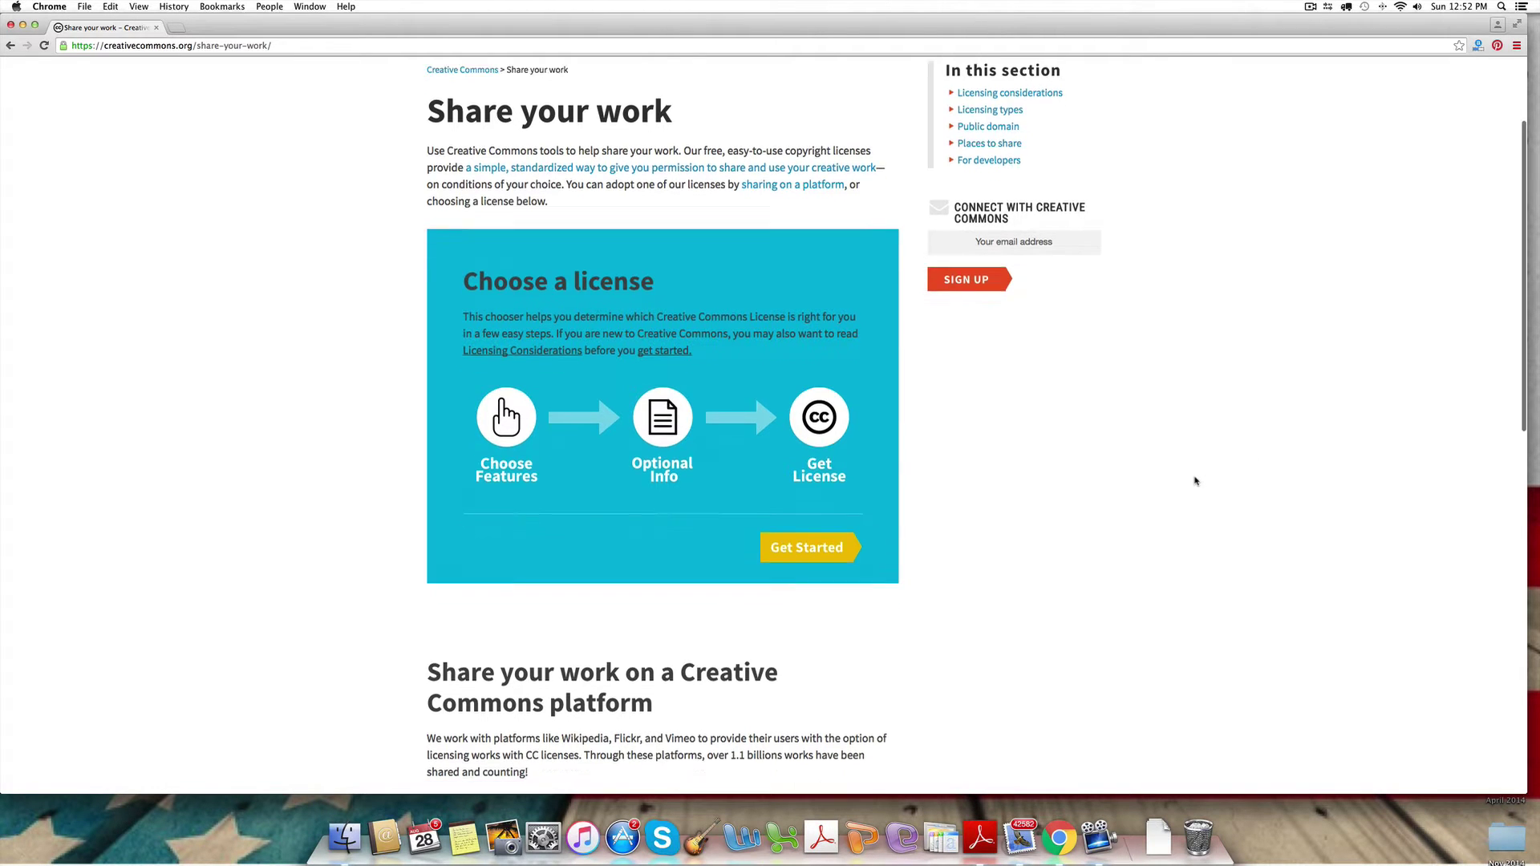
pyautogui.scroll(-6, 1195, 479)
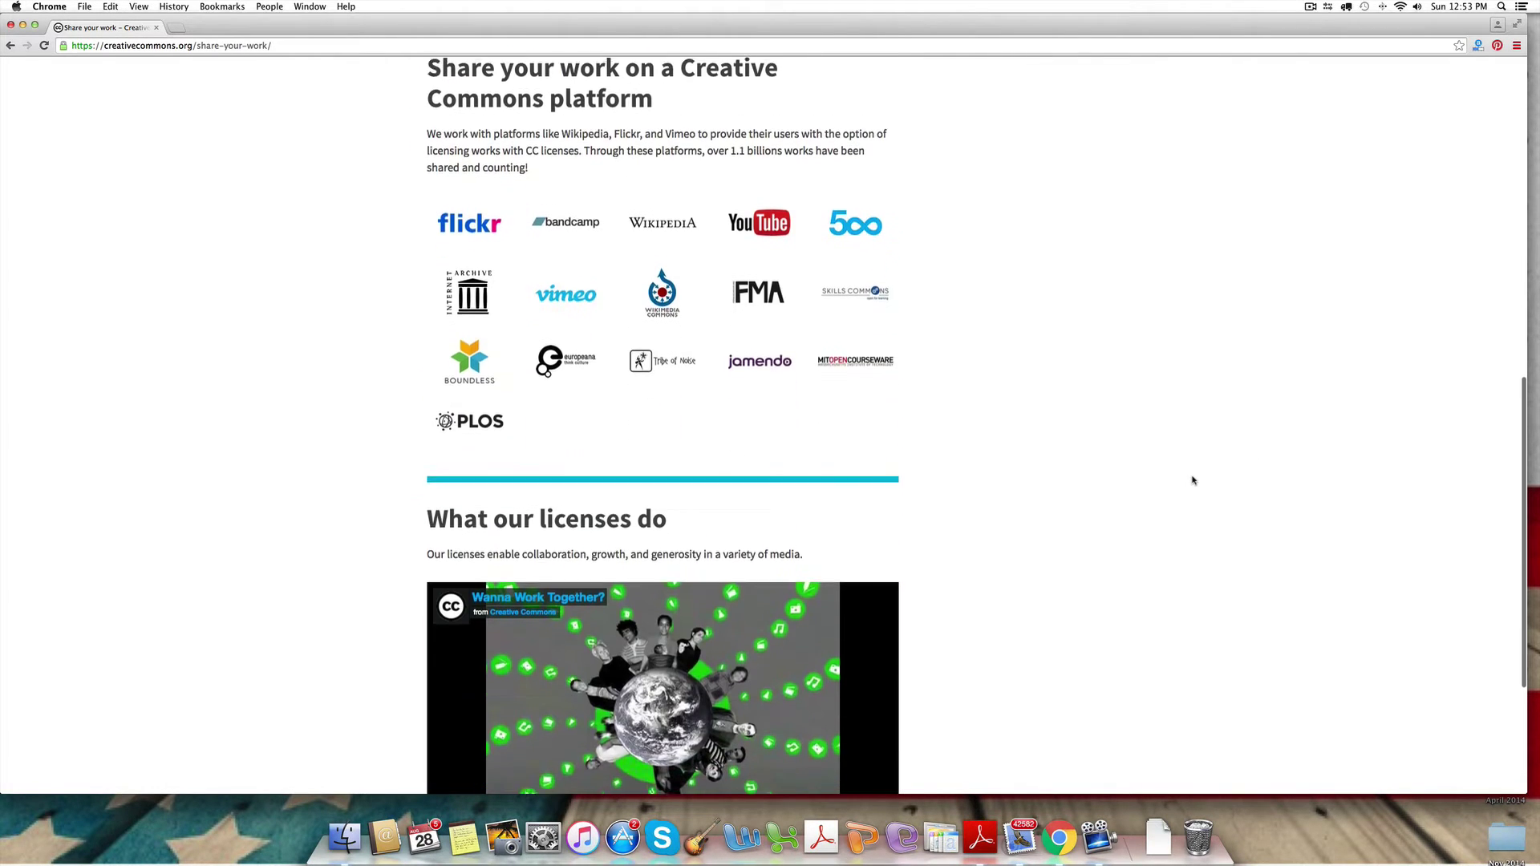
pyautogui.scroll(15, 1191, 479)
pyautogui.scroll(4, 1187, 479)
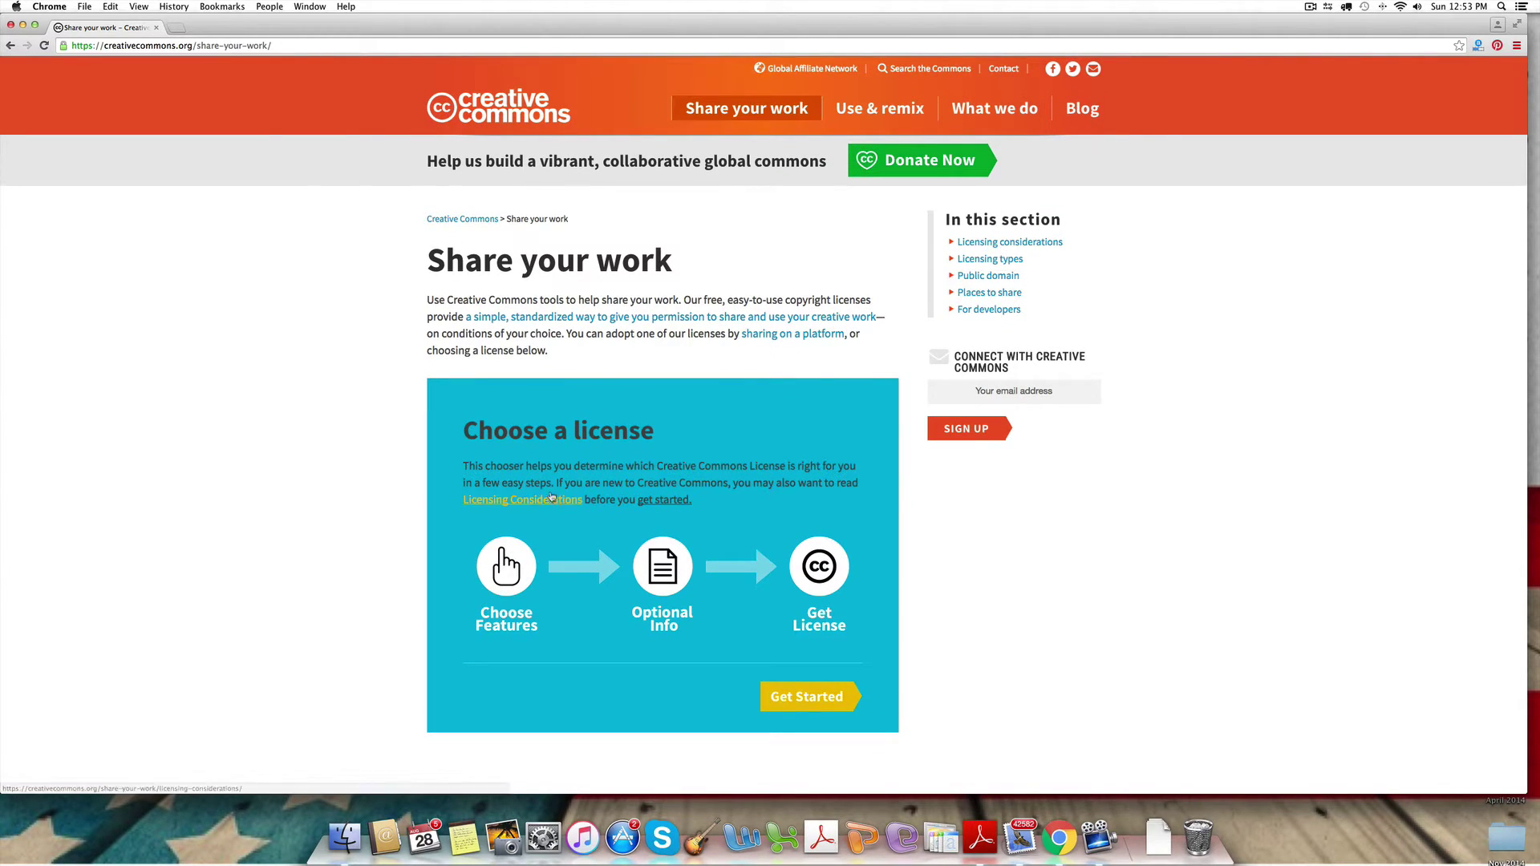
pyautogui.click(790, 696)
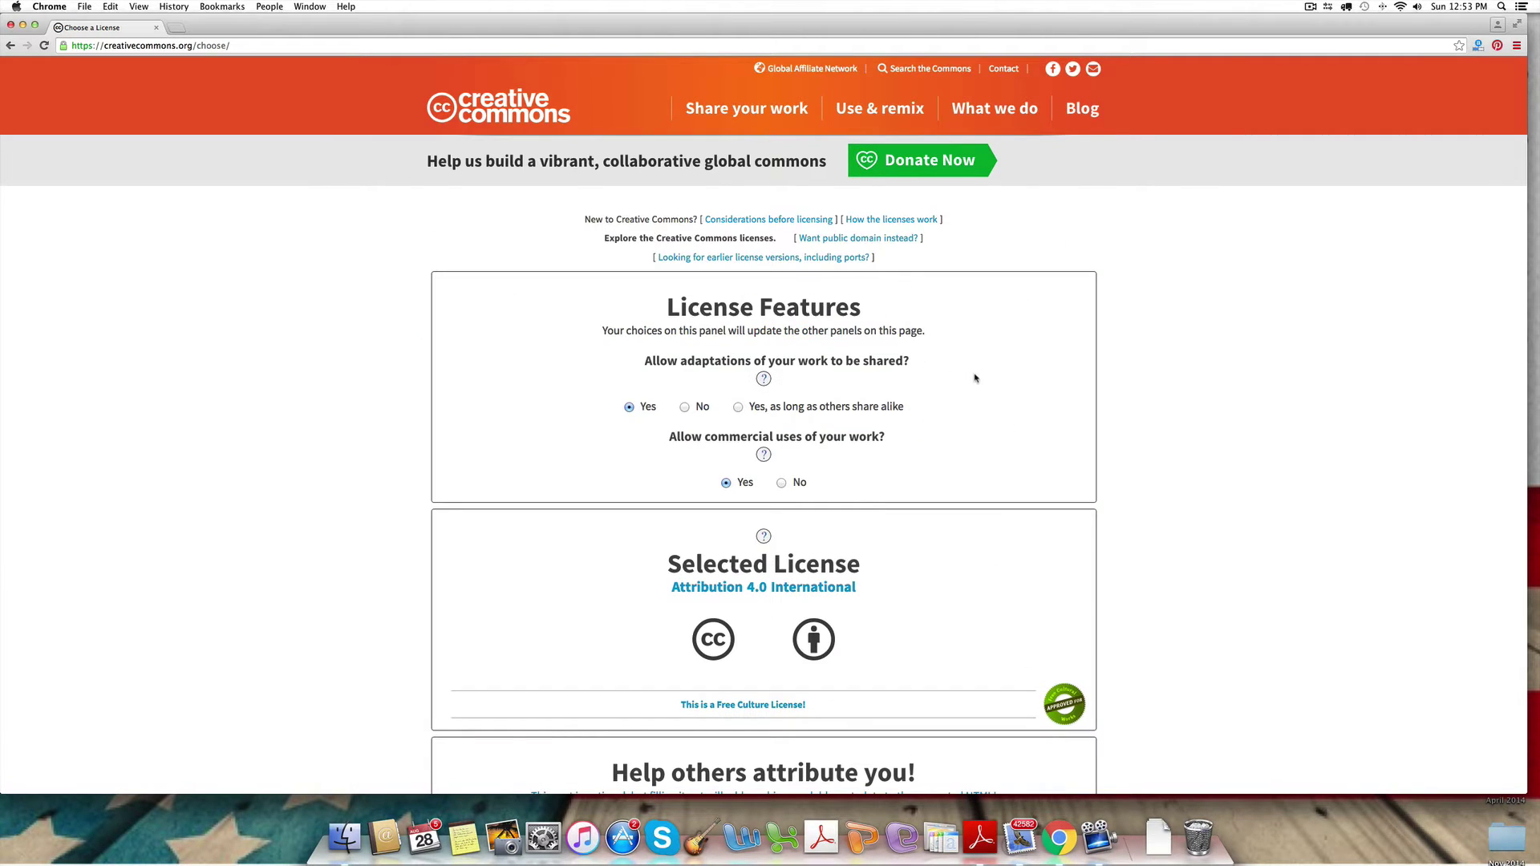
# - Set the license features to not allow adaptations of the work to be shared
pyautogui.scroll(-1, 973, 379)
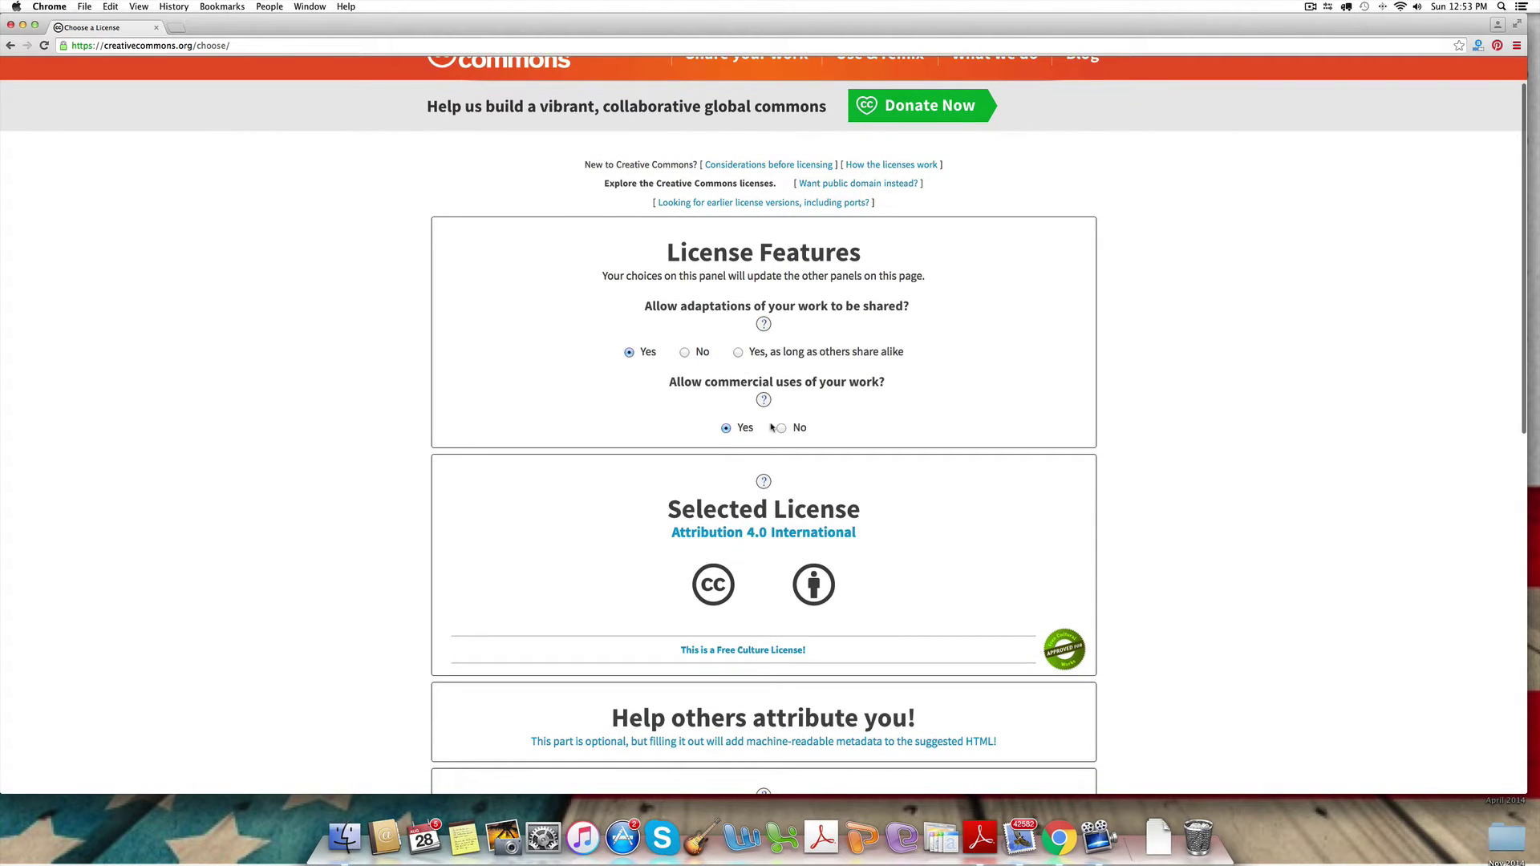
pyautogui.scroll(-1, 986, 477)
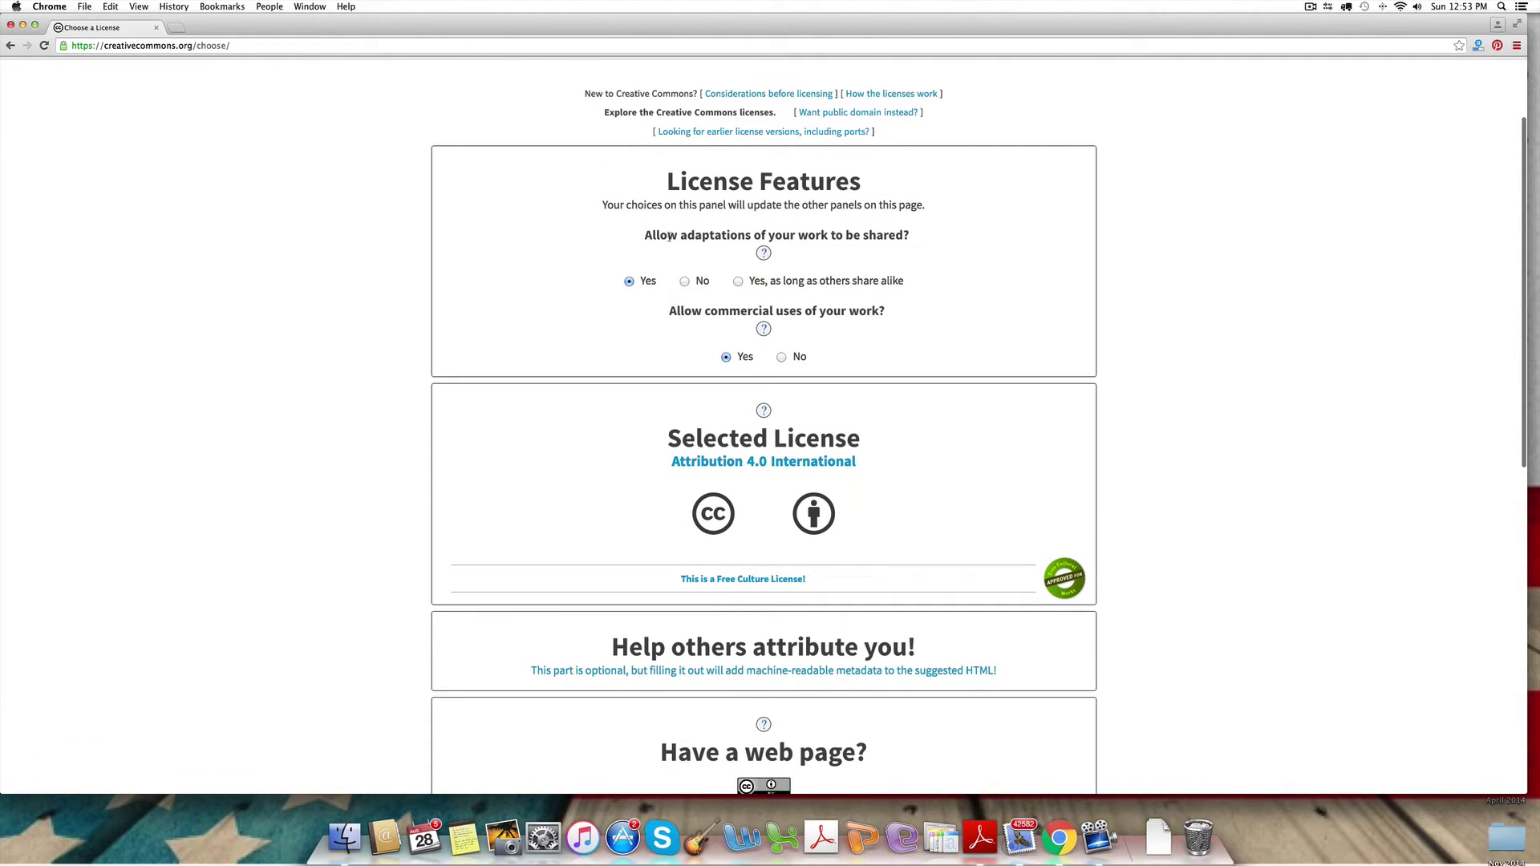
pyautogui.click(684, 282)
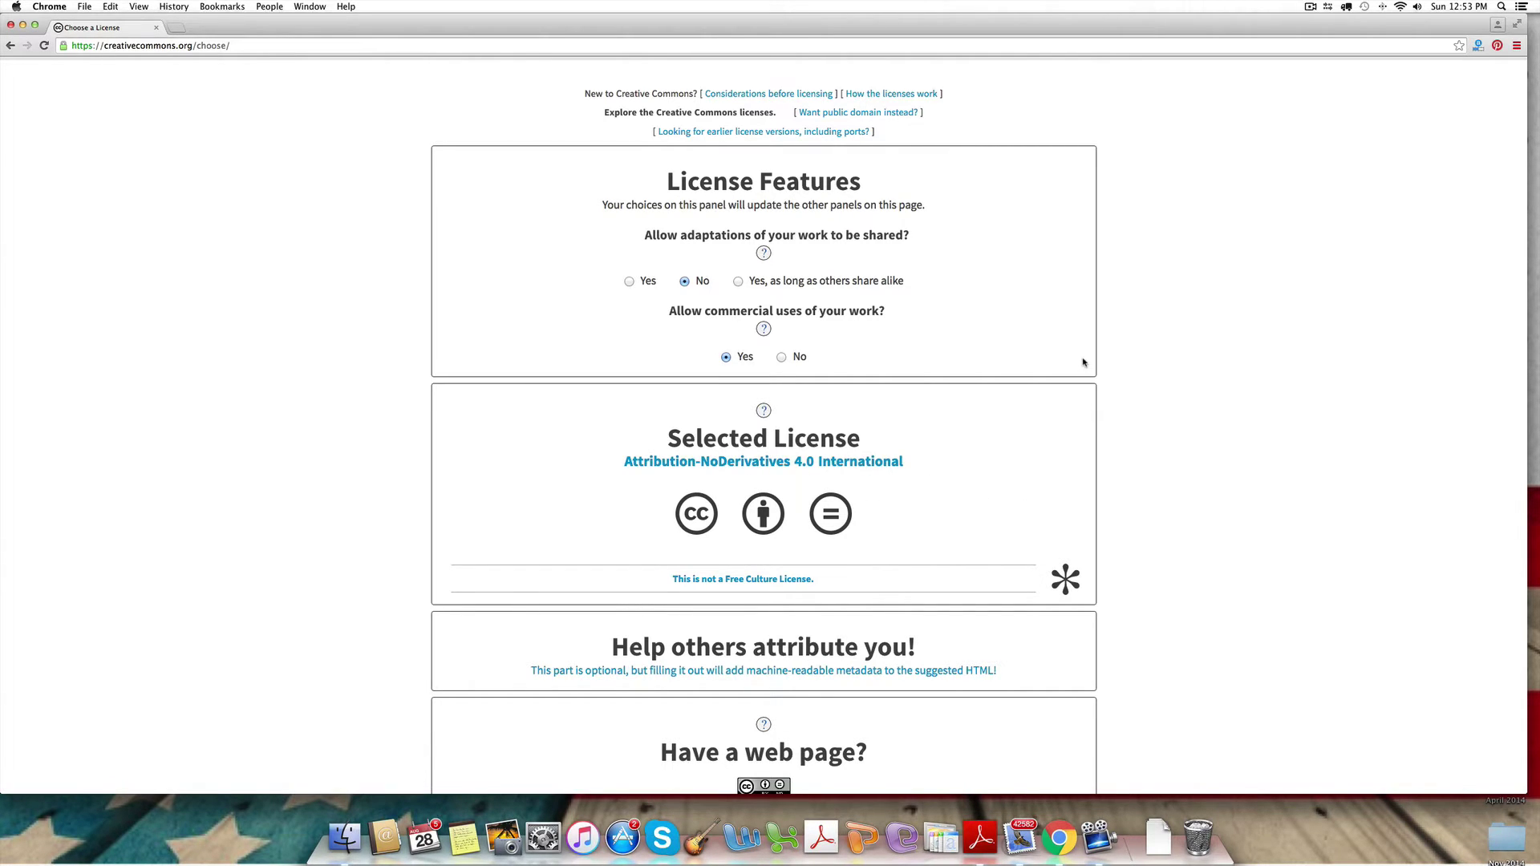
# - Search for vimeo in a new browser window and open the Vimeo homepage
pyautogui.press('super+n')
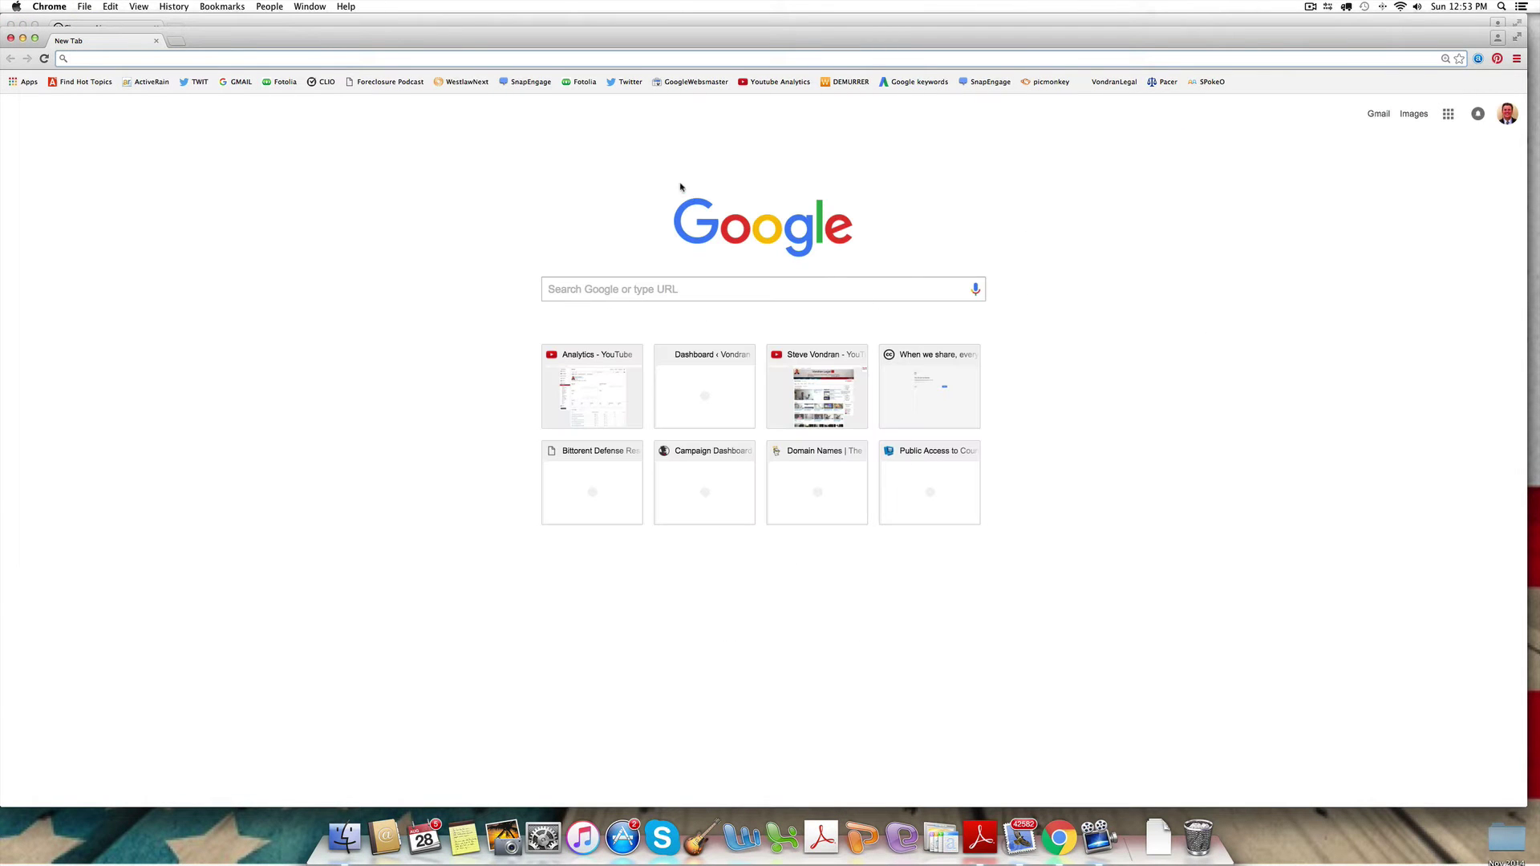
pyautogui.click(563, 283)
pyautogui.write('vimeo')
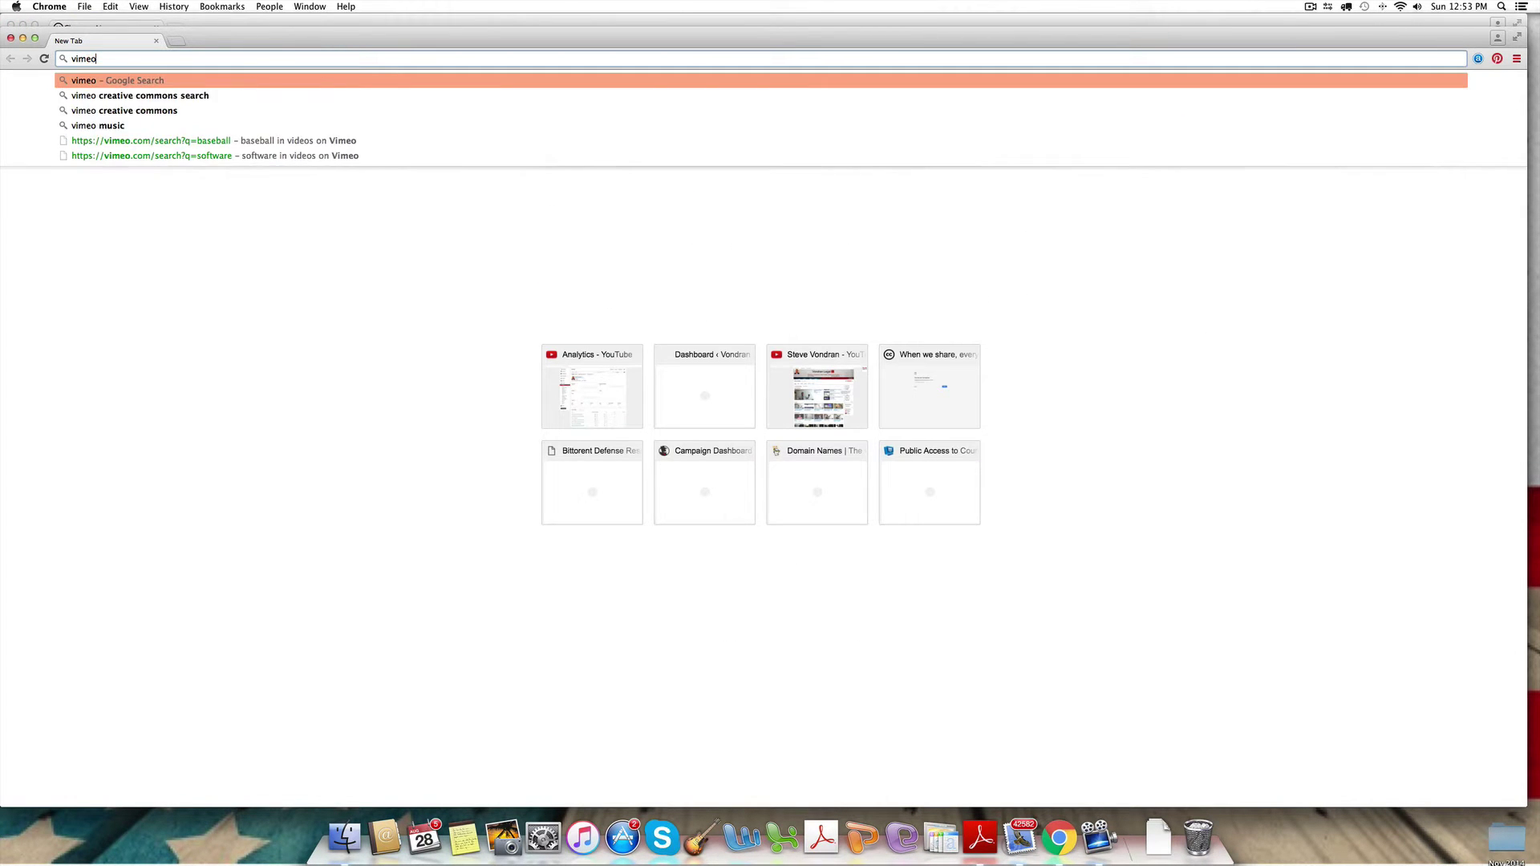
pyautogui.press('Return')
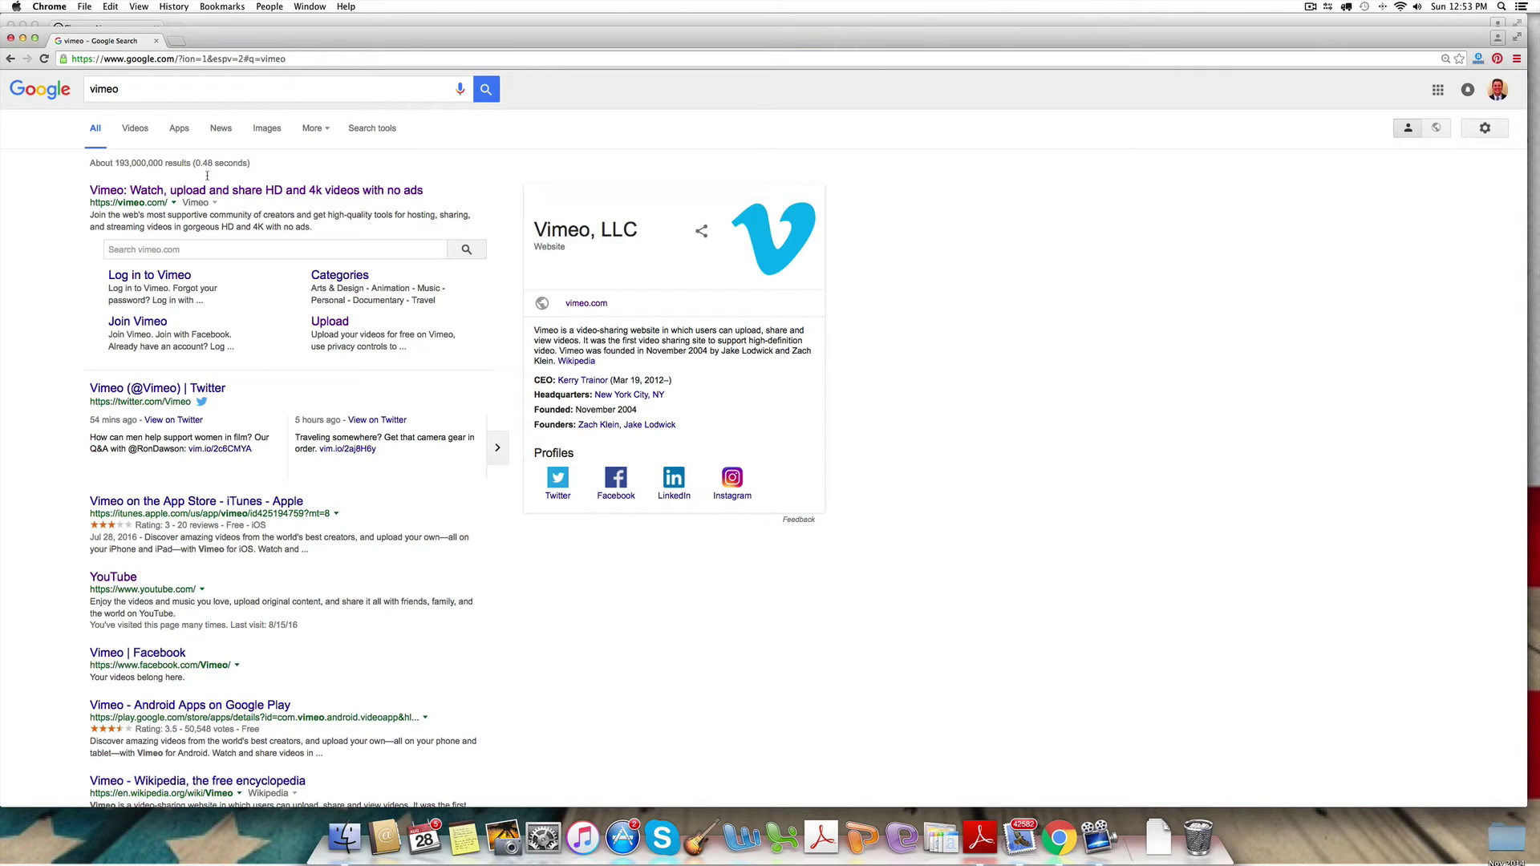
pyautogui.click(203, 198)
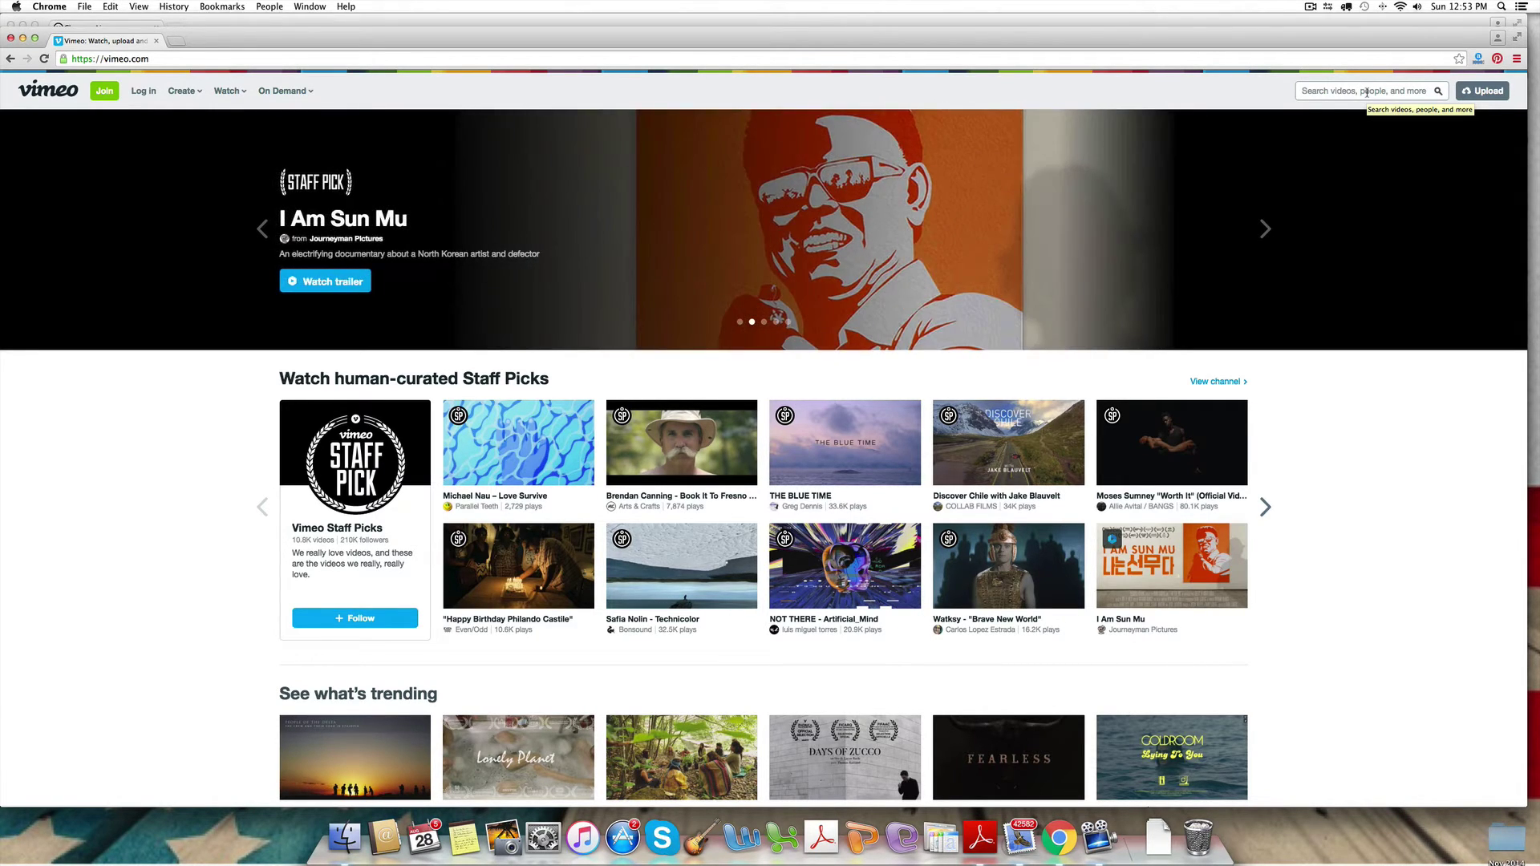
# - Search Vimeo's videos for "software"
pyautogui.click(1366, 92)
pyautogui.write('software')
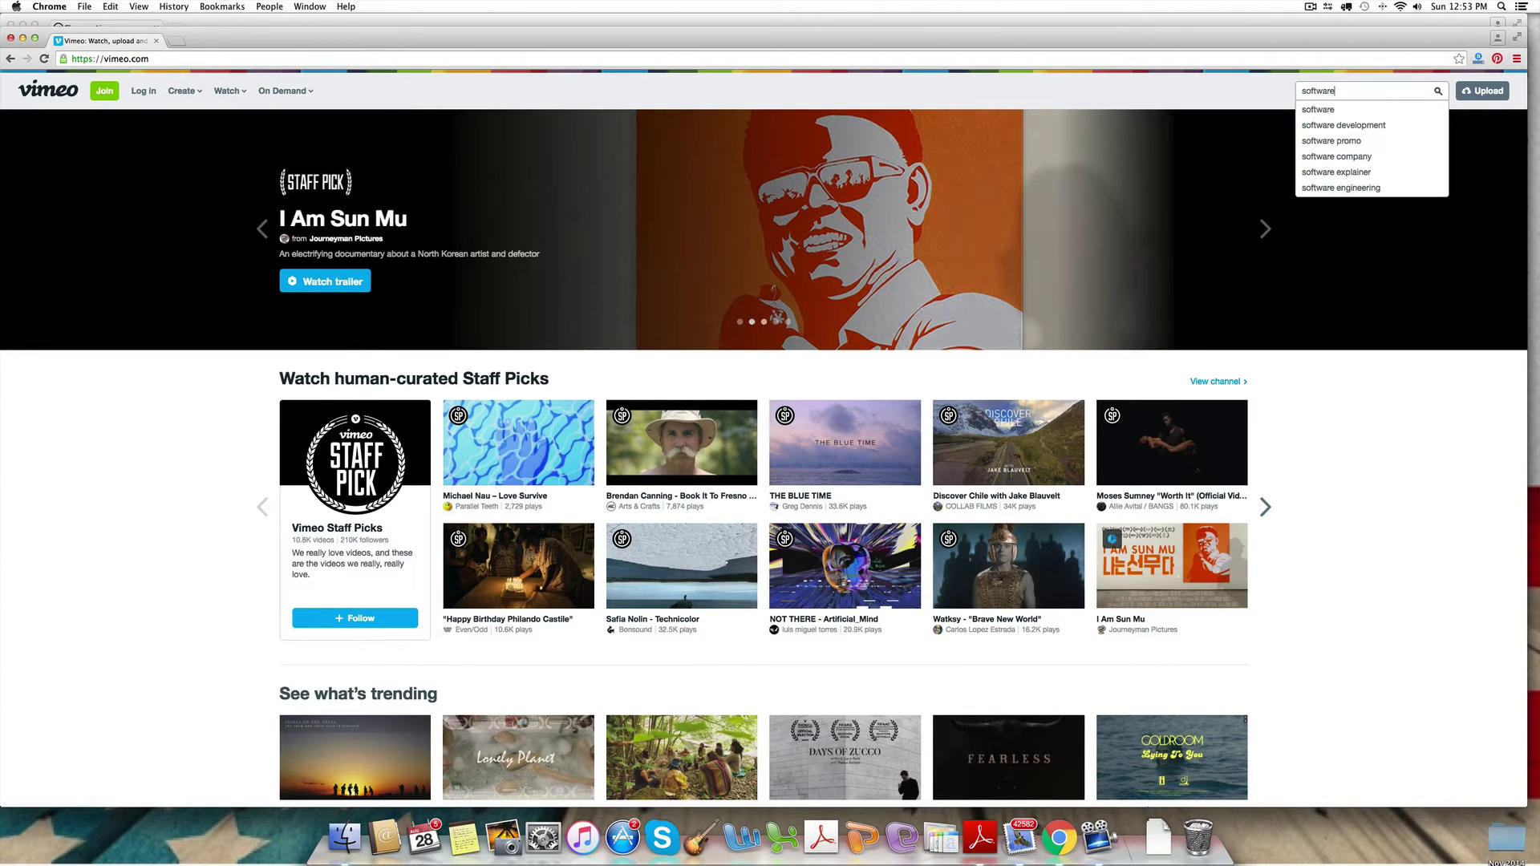
pyautogui.press('Return')
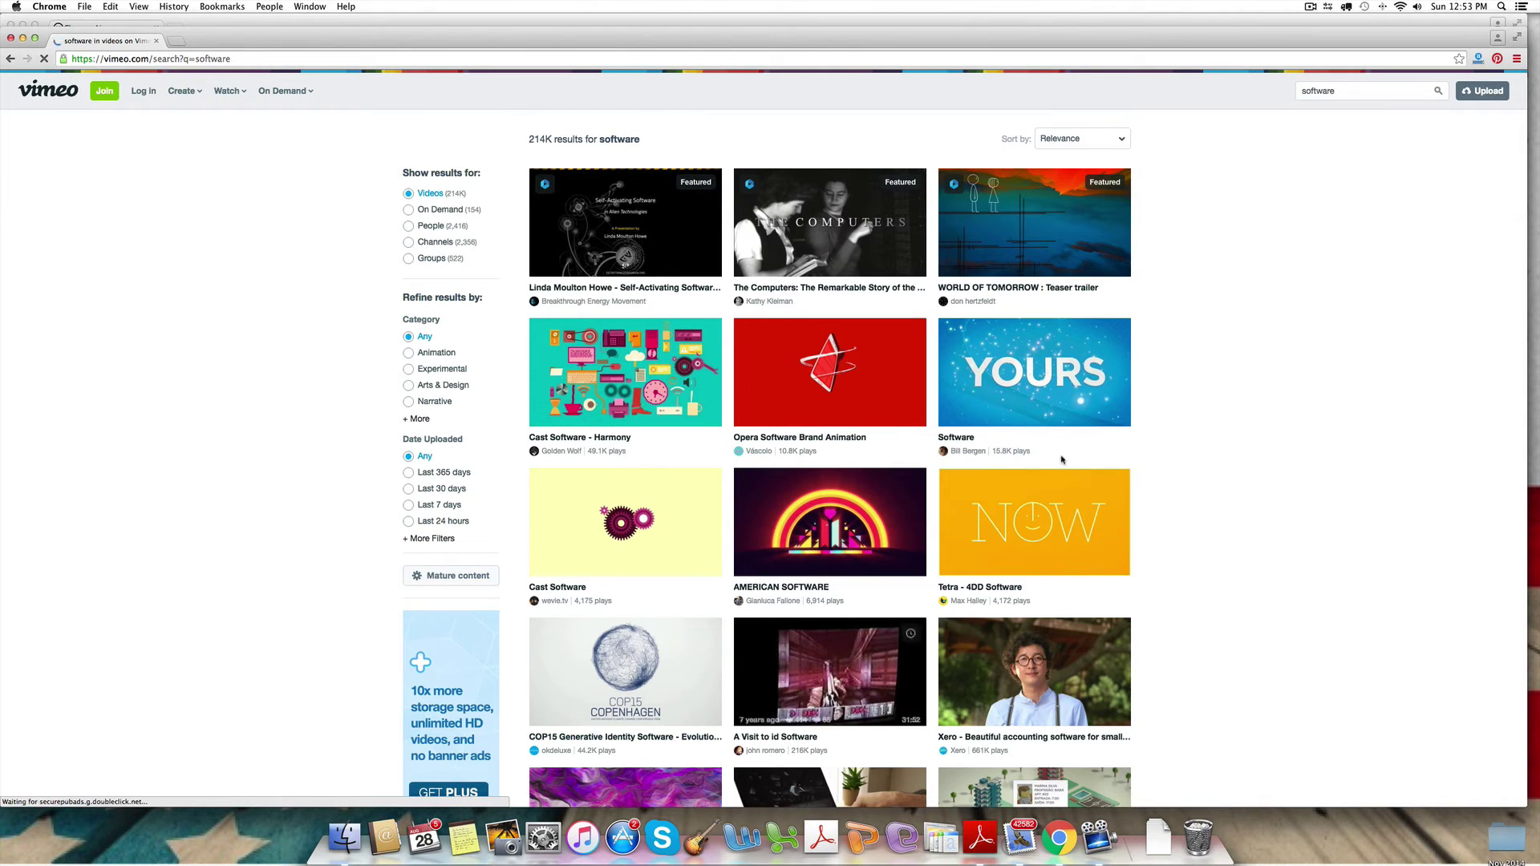
# - Expand the additional filters for the software video results to reach the license options
pyautogui.scroll(-3, 1388, 382)
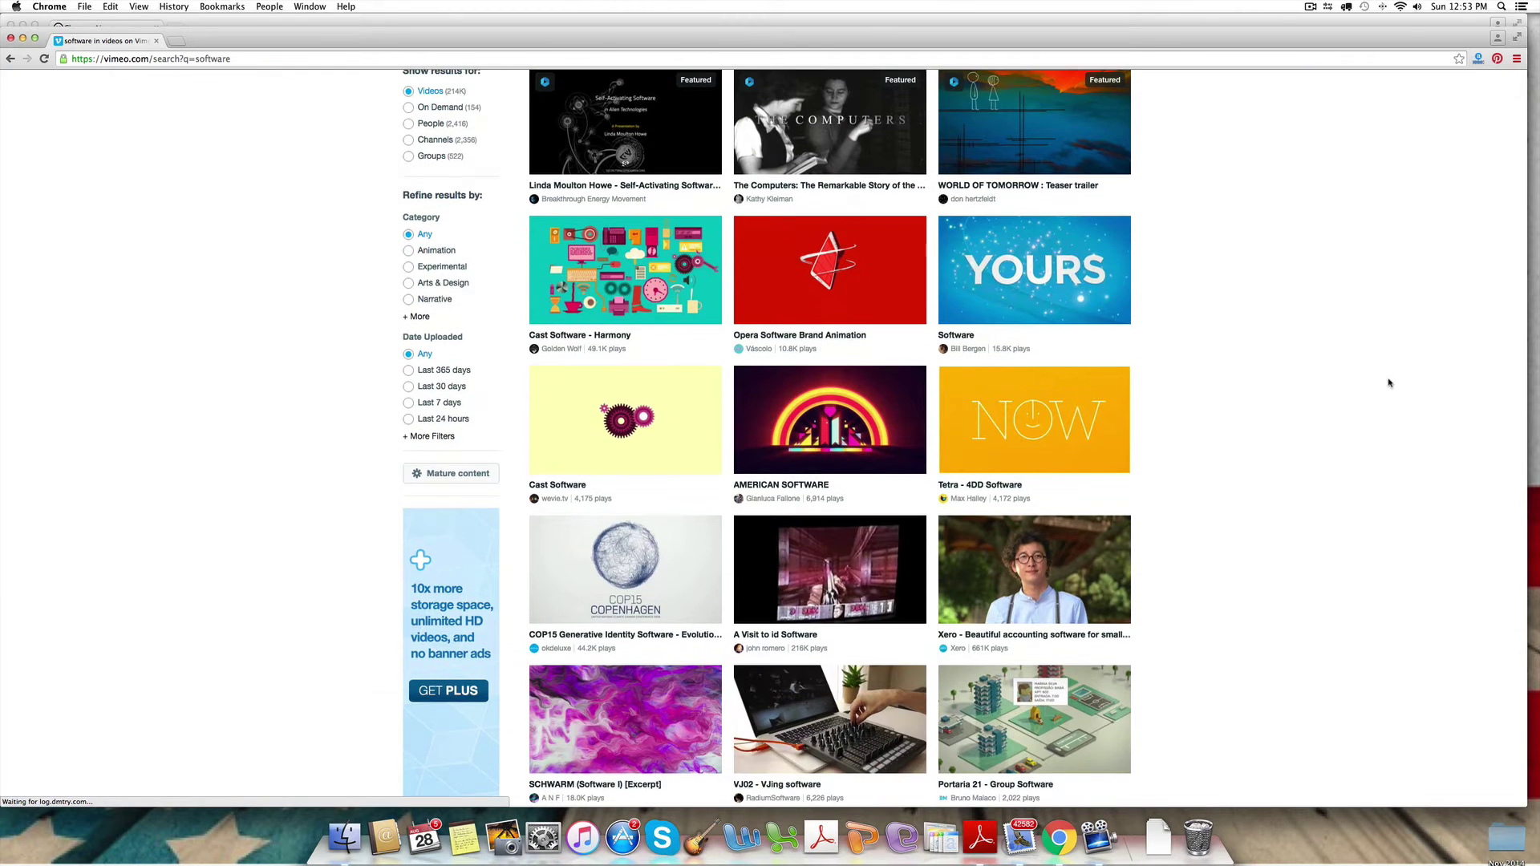
pyautogui.scroll(3, 1388, 382)
pyautogui.scroll(-1, 1388, 381)
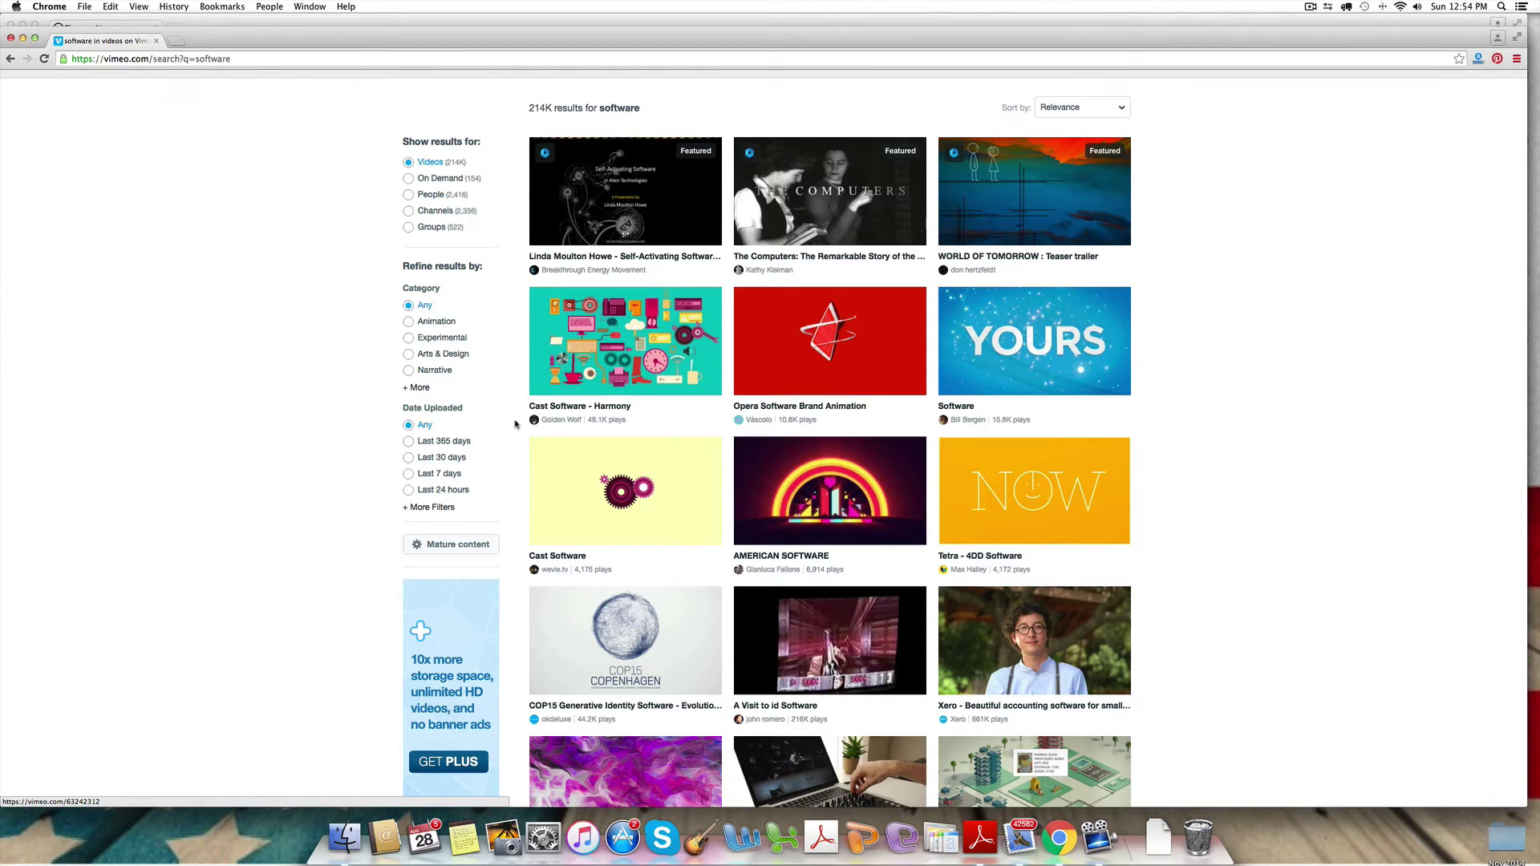
pyautogui.click(404, 510)
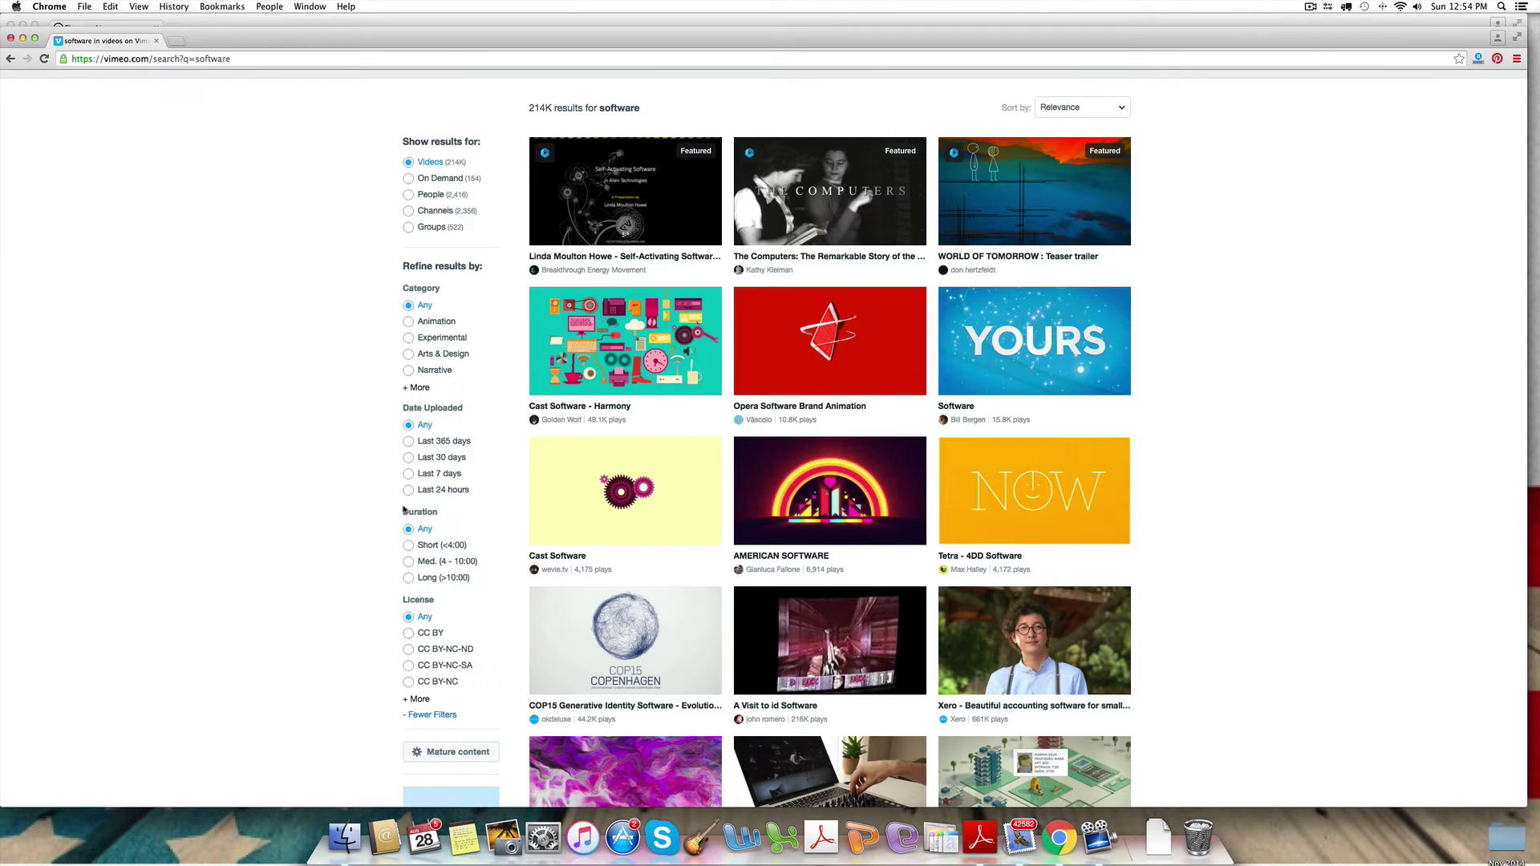
pyautogui.scroll(-2, 292, 612)
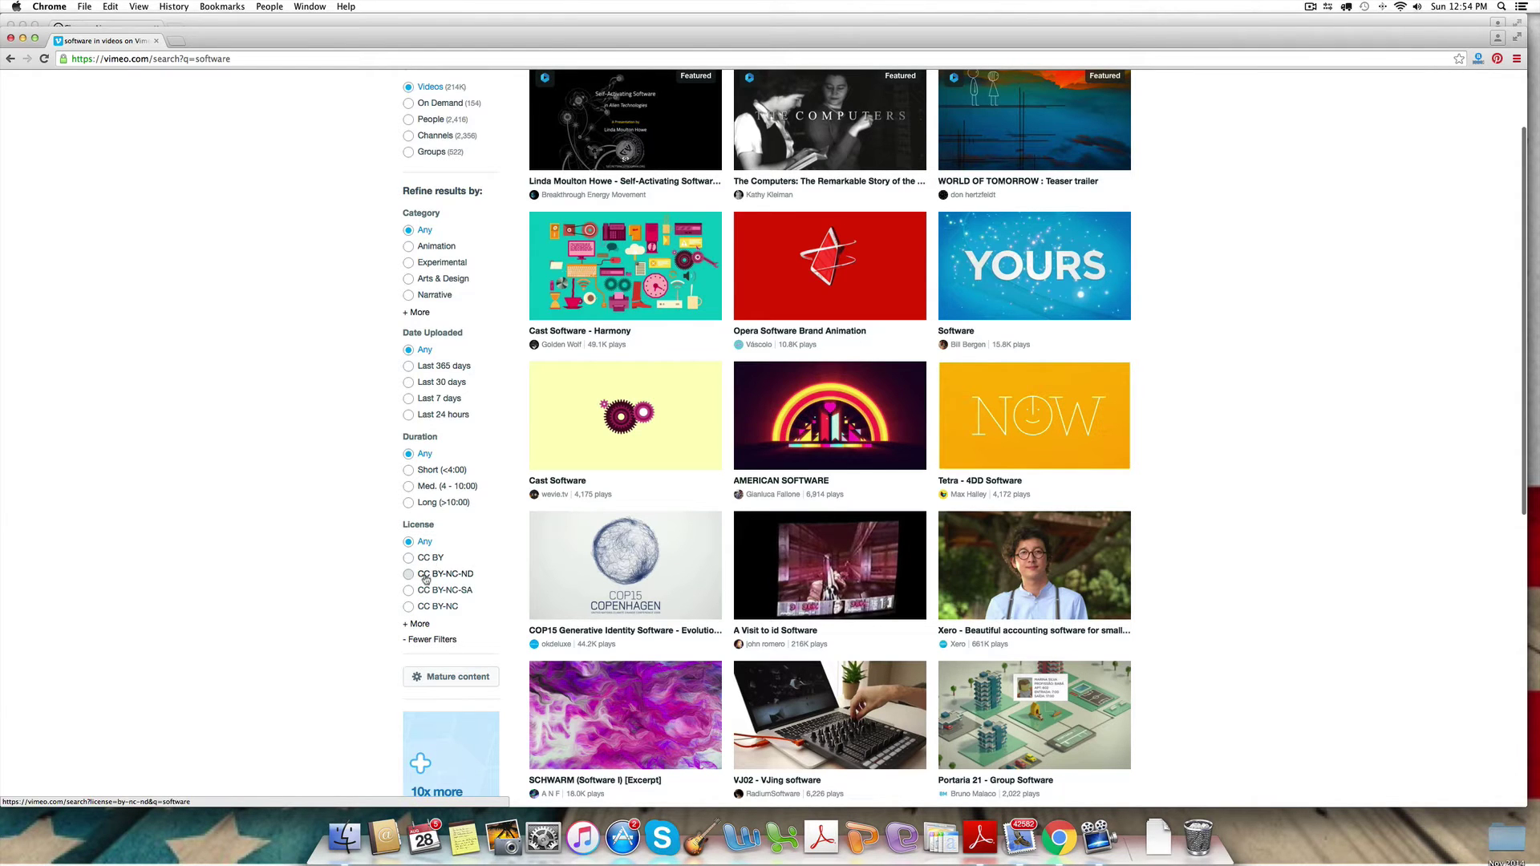
# - Shift the Vimeo window aside to uncover the license chooser window behind it, and limit the results to CC0-licensed videos
pyautogui.moveTo(404, 43); pyautogui.dragTo(525, 36)
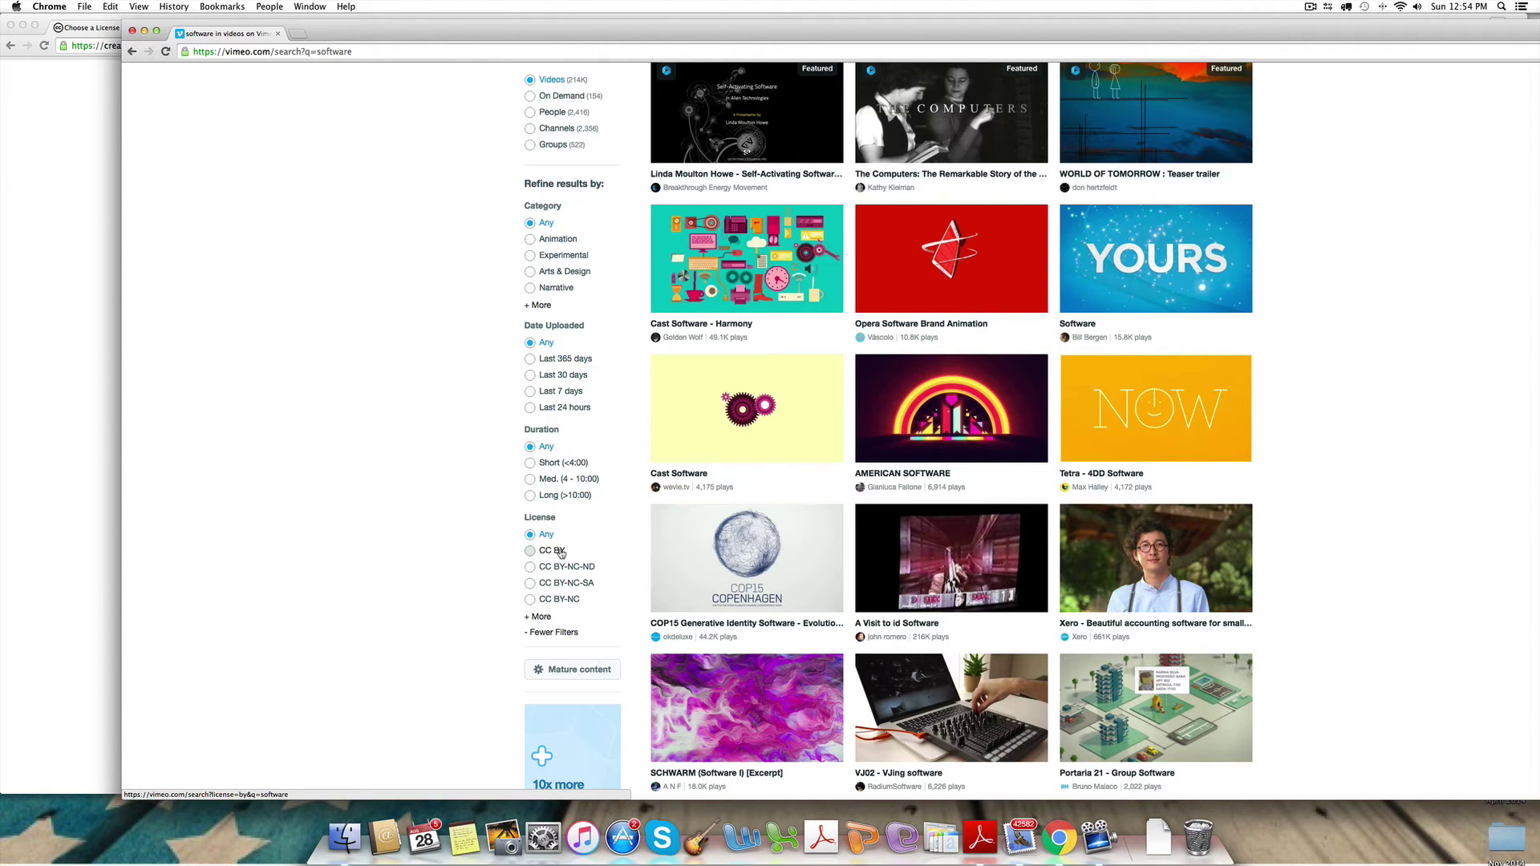
pyautogui.click(529, 617)
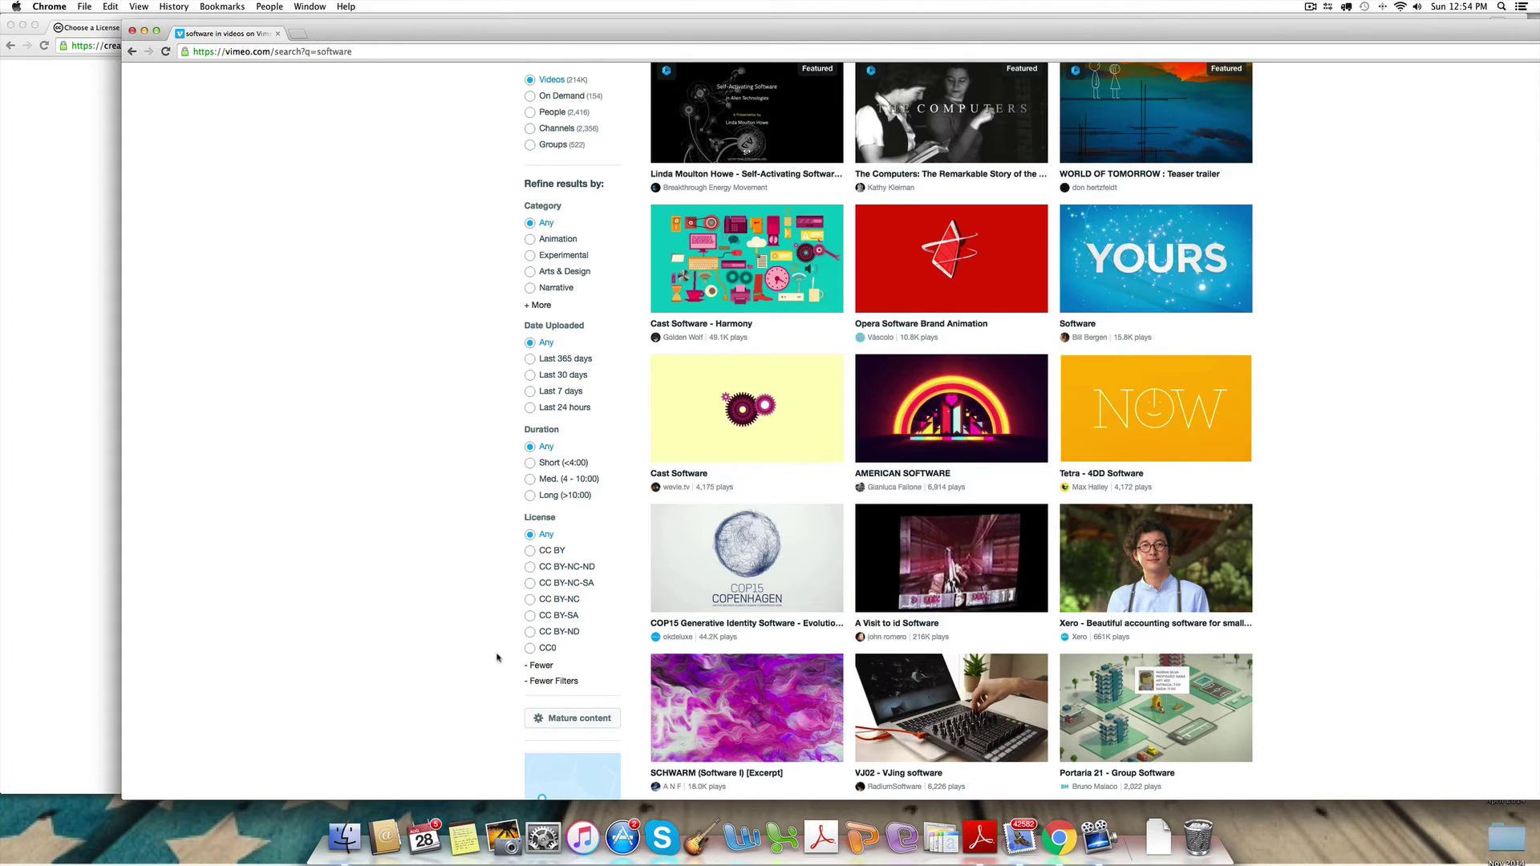
pyautogui.click(547, 650)
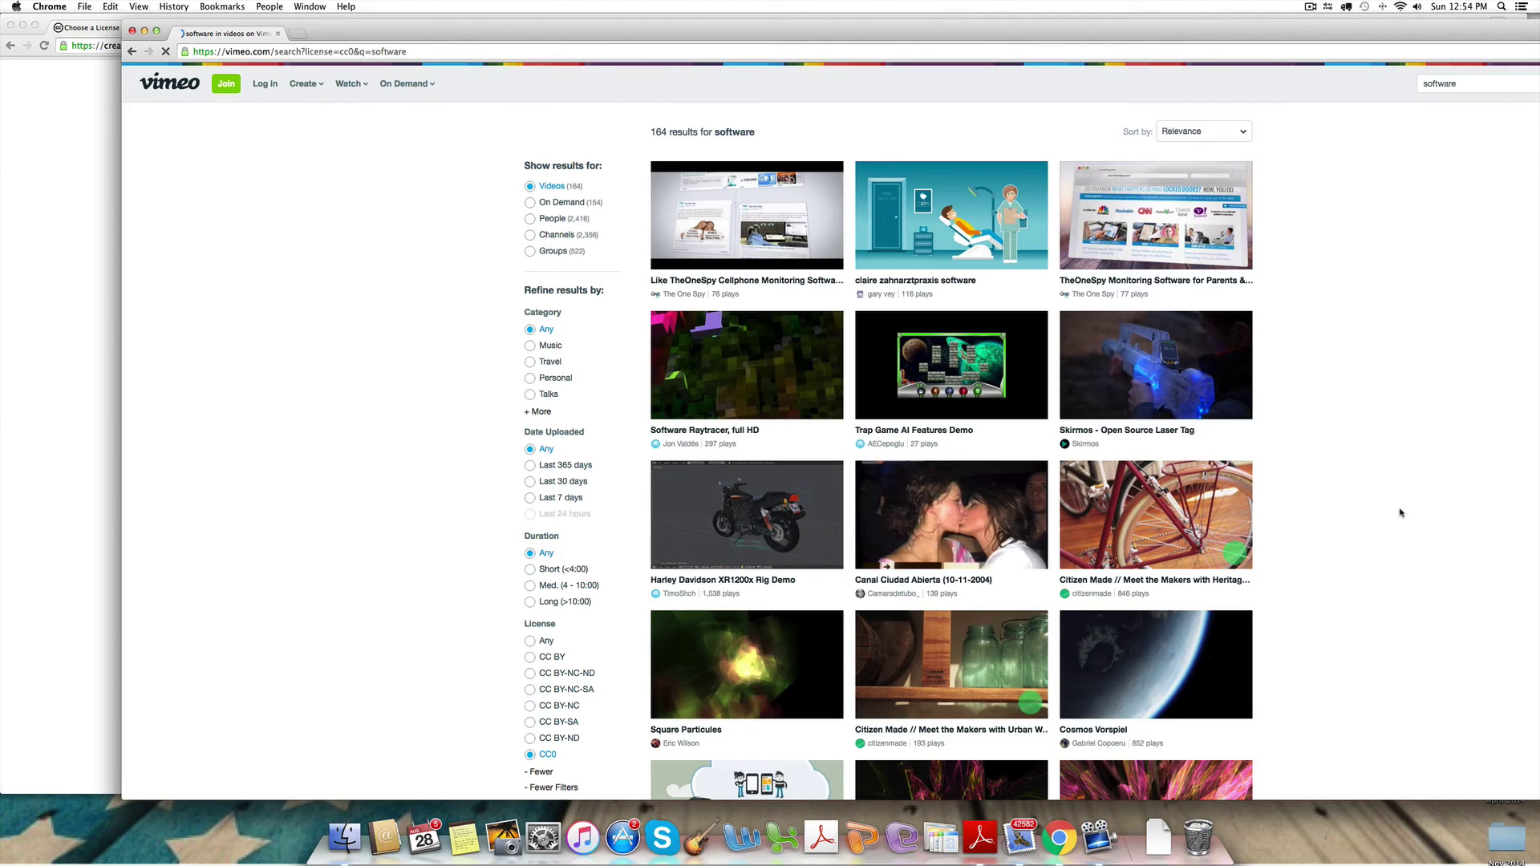
# - Open the Best Monitoring App video by The One Spy from the CC0 results
pyautogui.scroll(-6, 1402, 513)
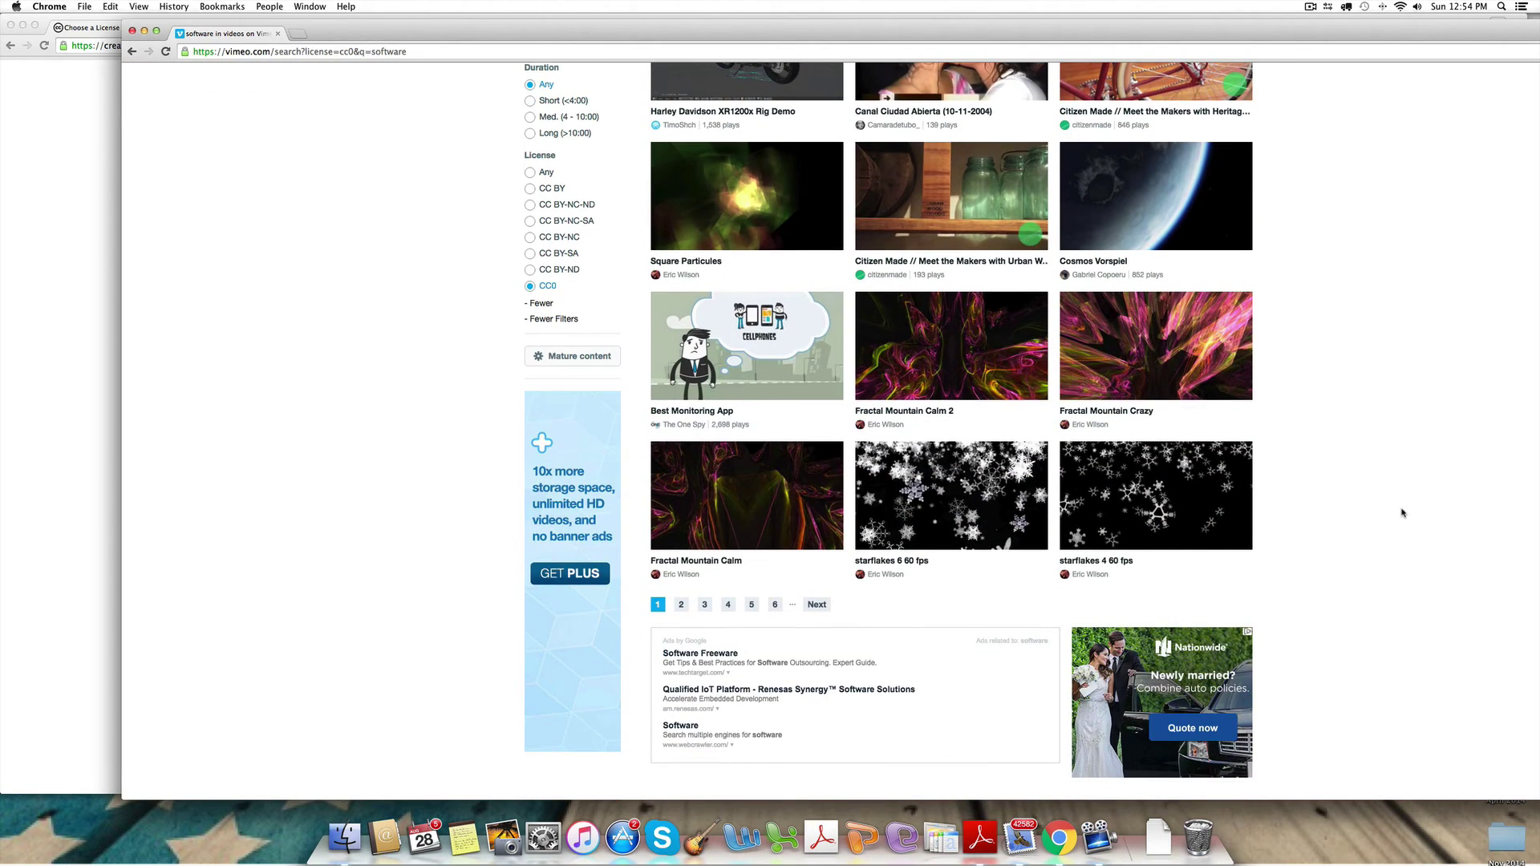
pyautogui.scroll(-1, 1401, 513)
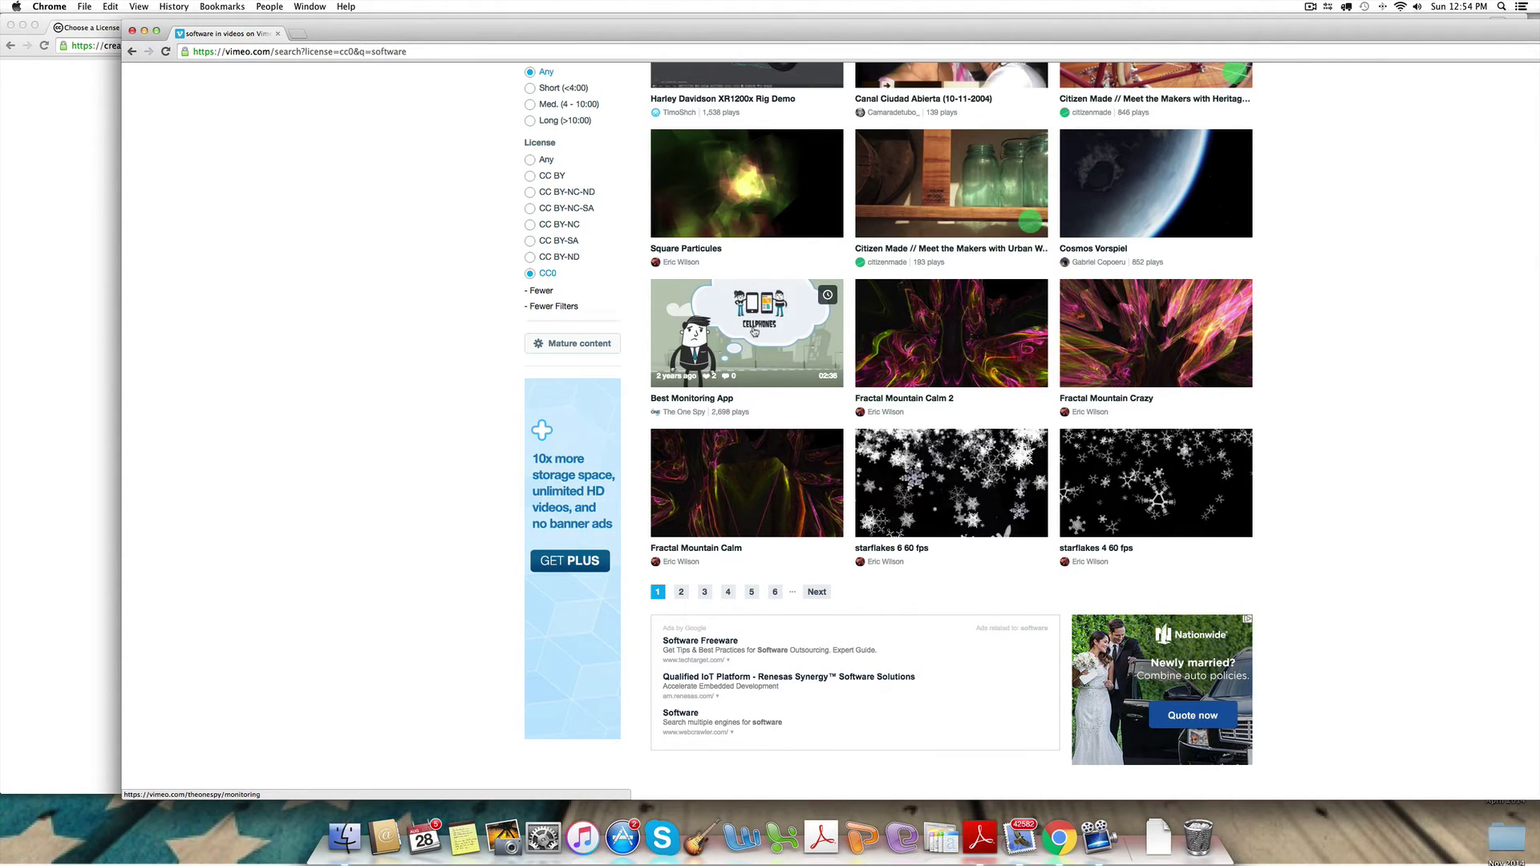
pyautogui.click(735, 340)
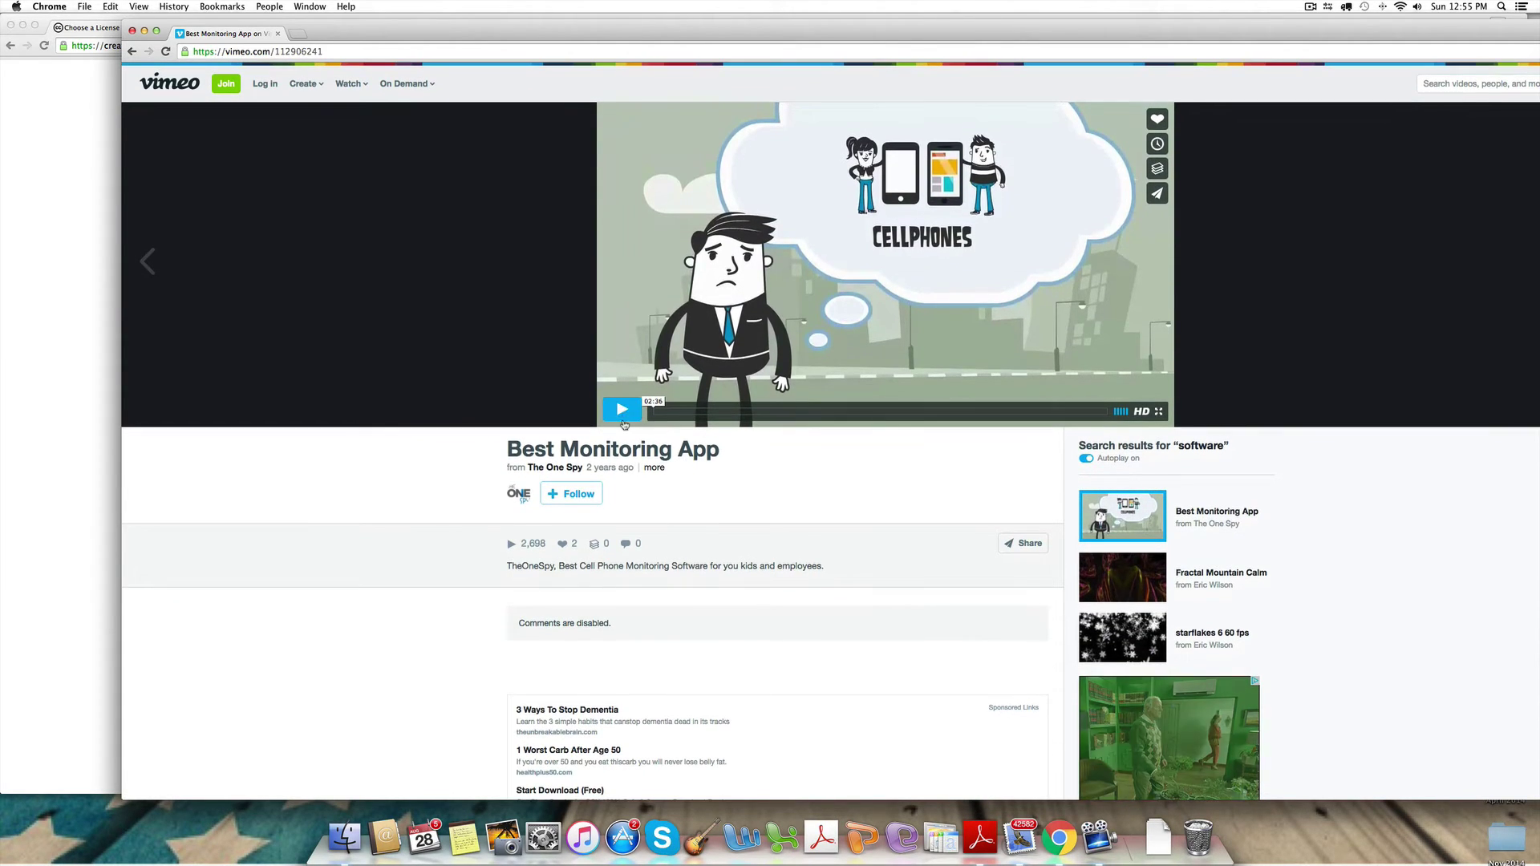
# - Preview a few seconds of the Best Monitoring App video, pause it, and open its About details
pyautogui.click(819, 420)
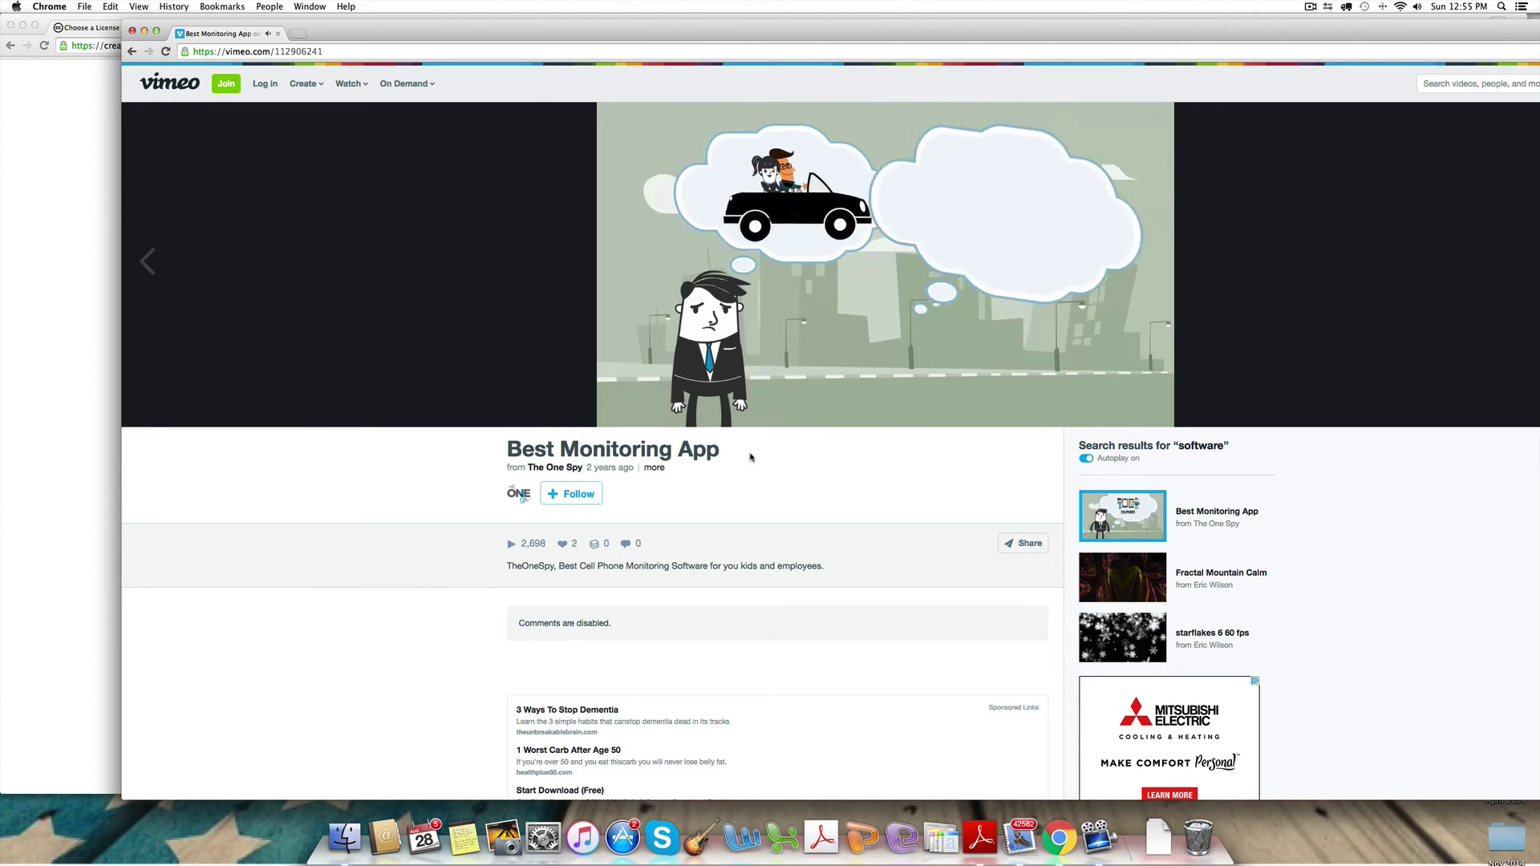
pyautogui.moveTo(619, 410)
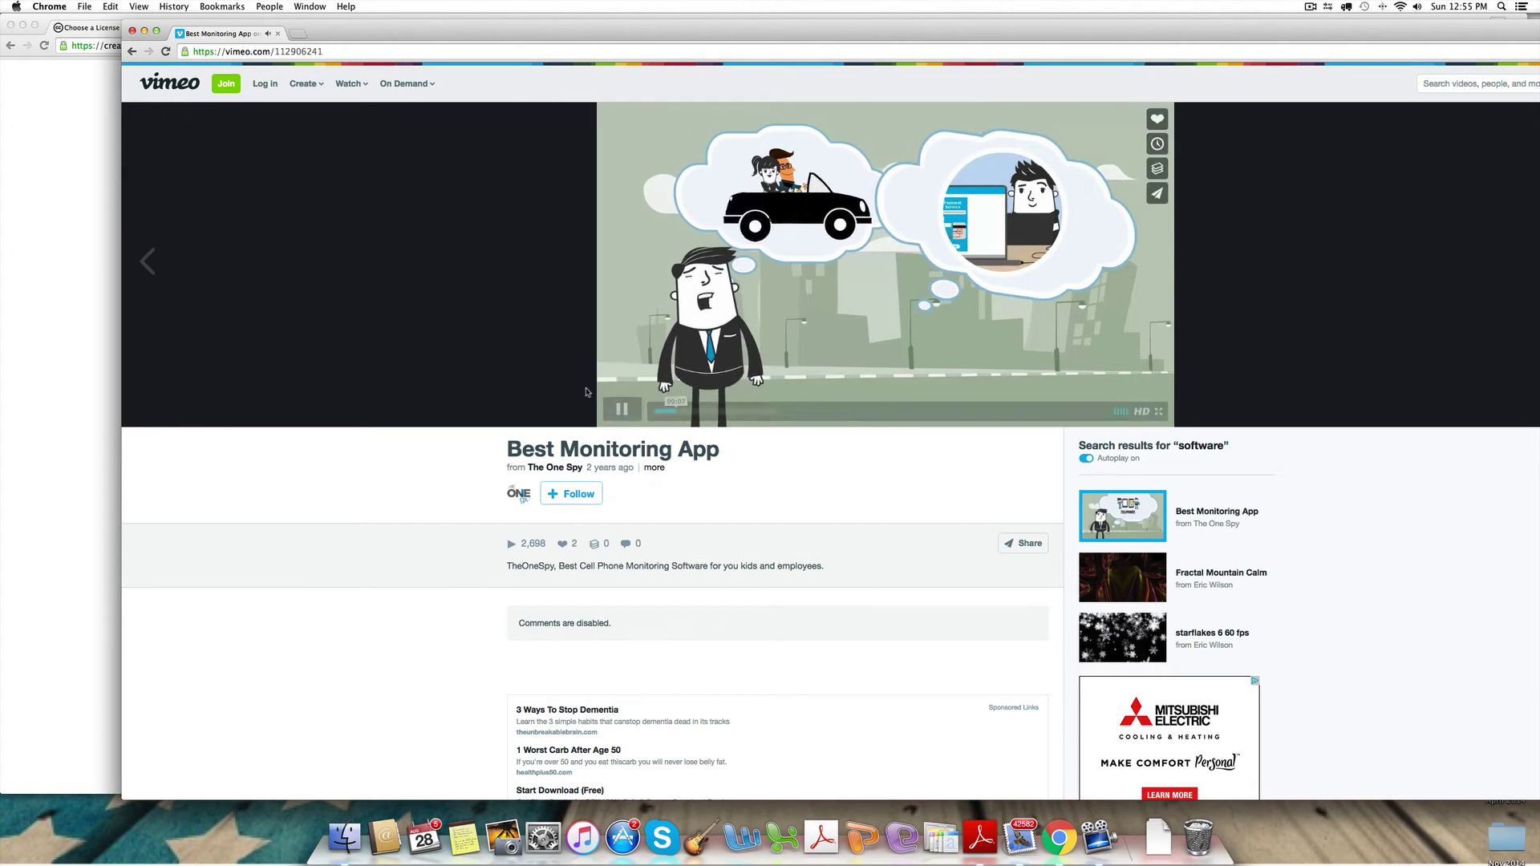
pyautogui.click(638, 412)
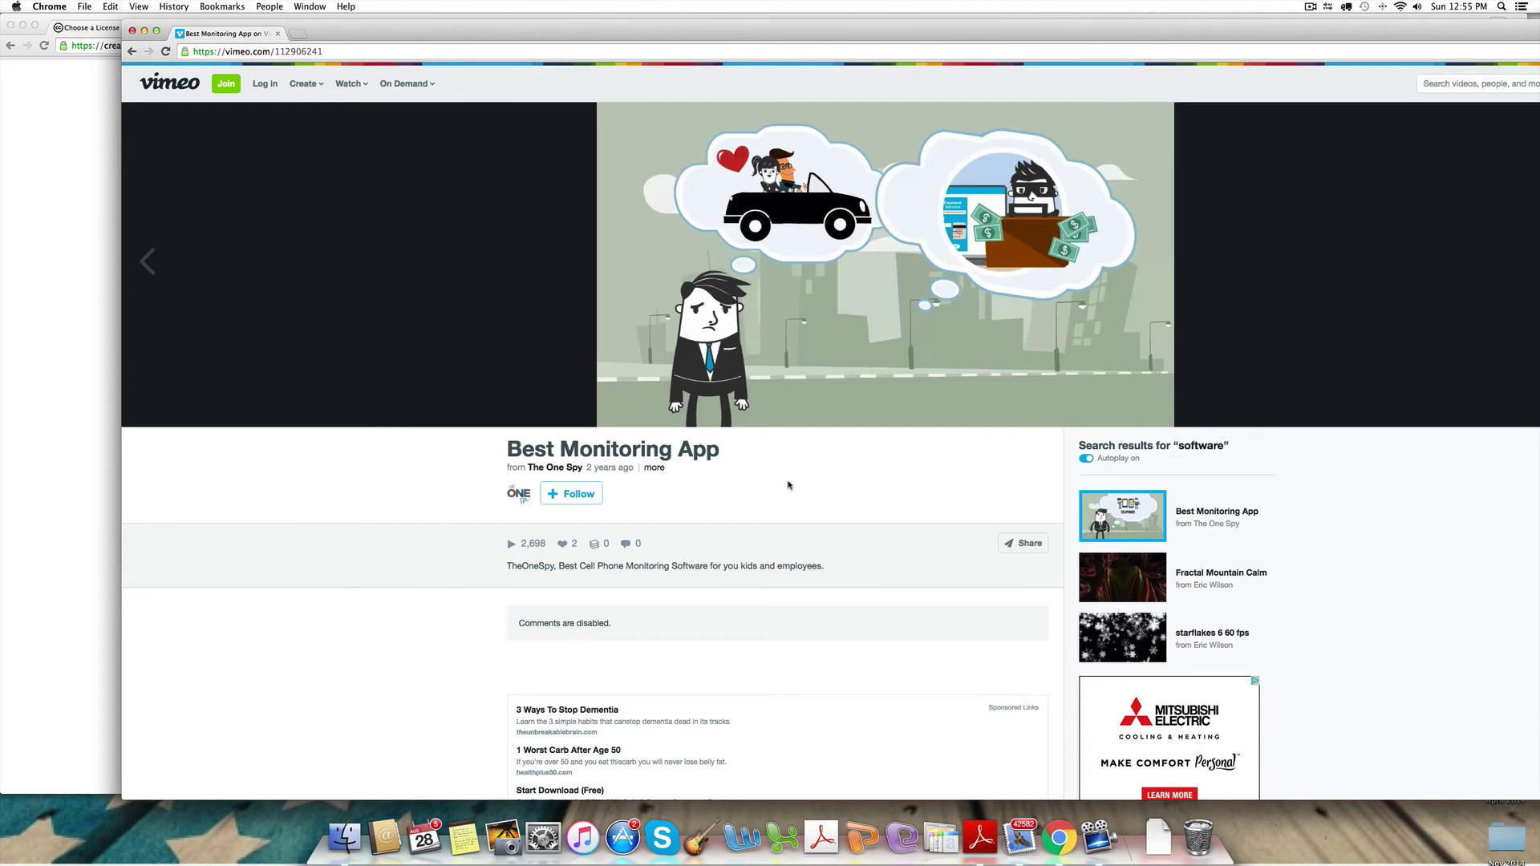
pyautogui.click(652, 469)
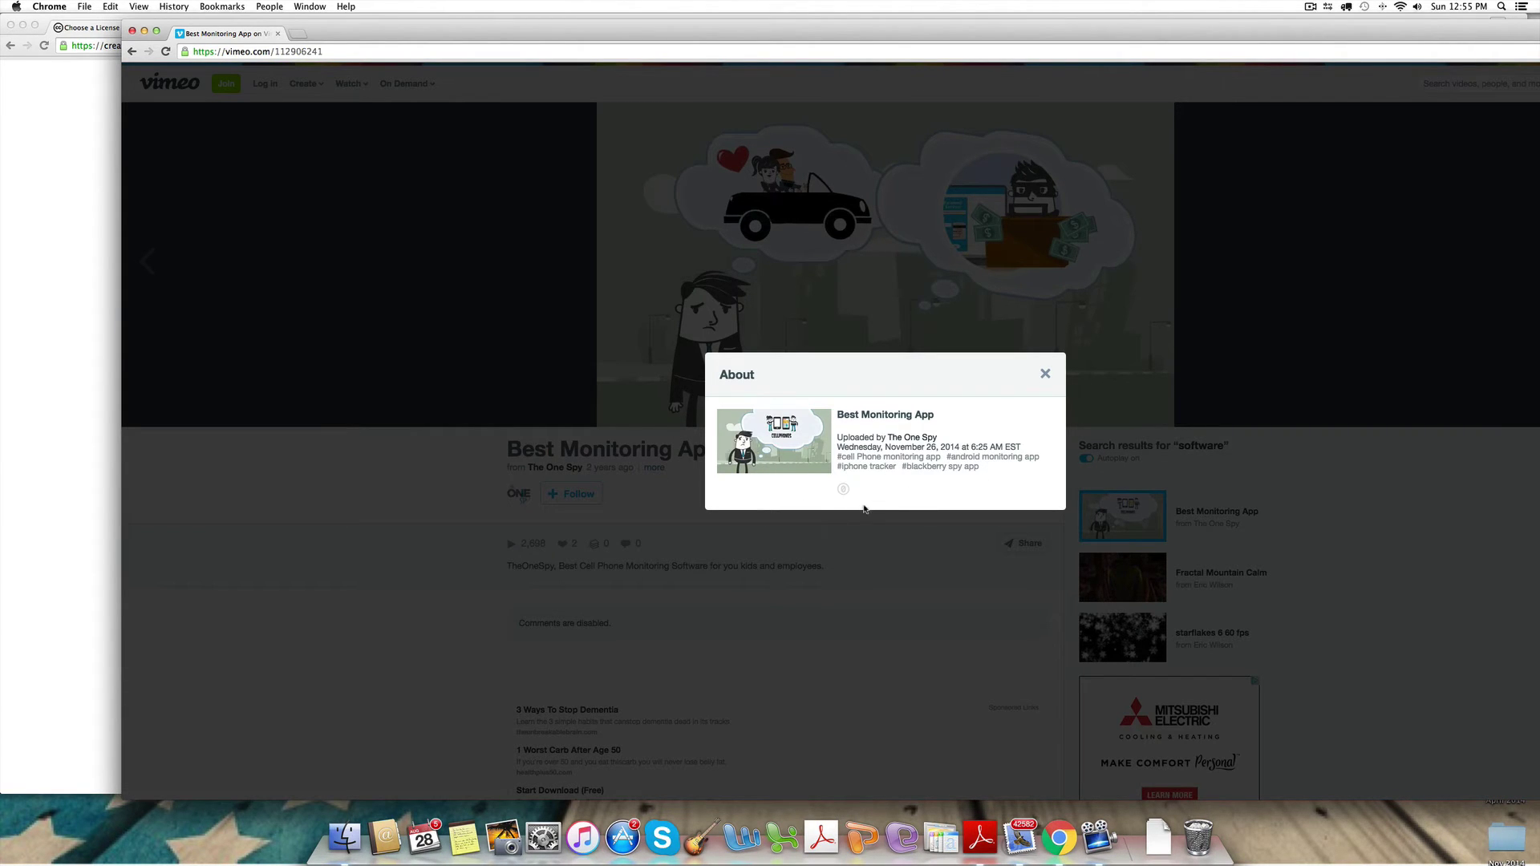
# - Close and reopen the Best Monitoring App video's About details, and check where its Creative Commons license icon links
pyautogui.click(1044, 374)
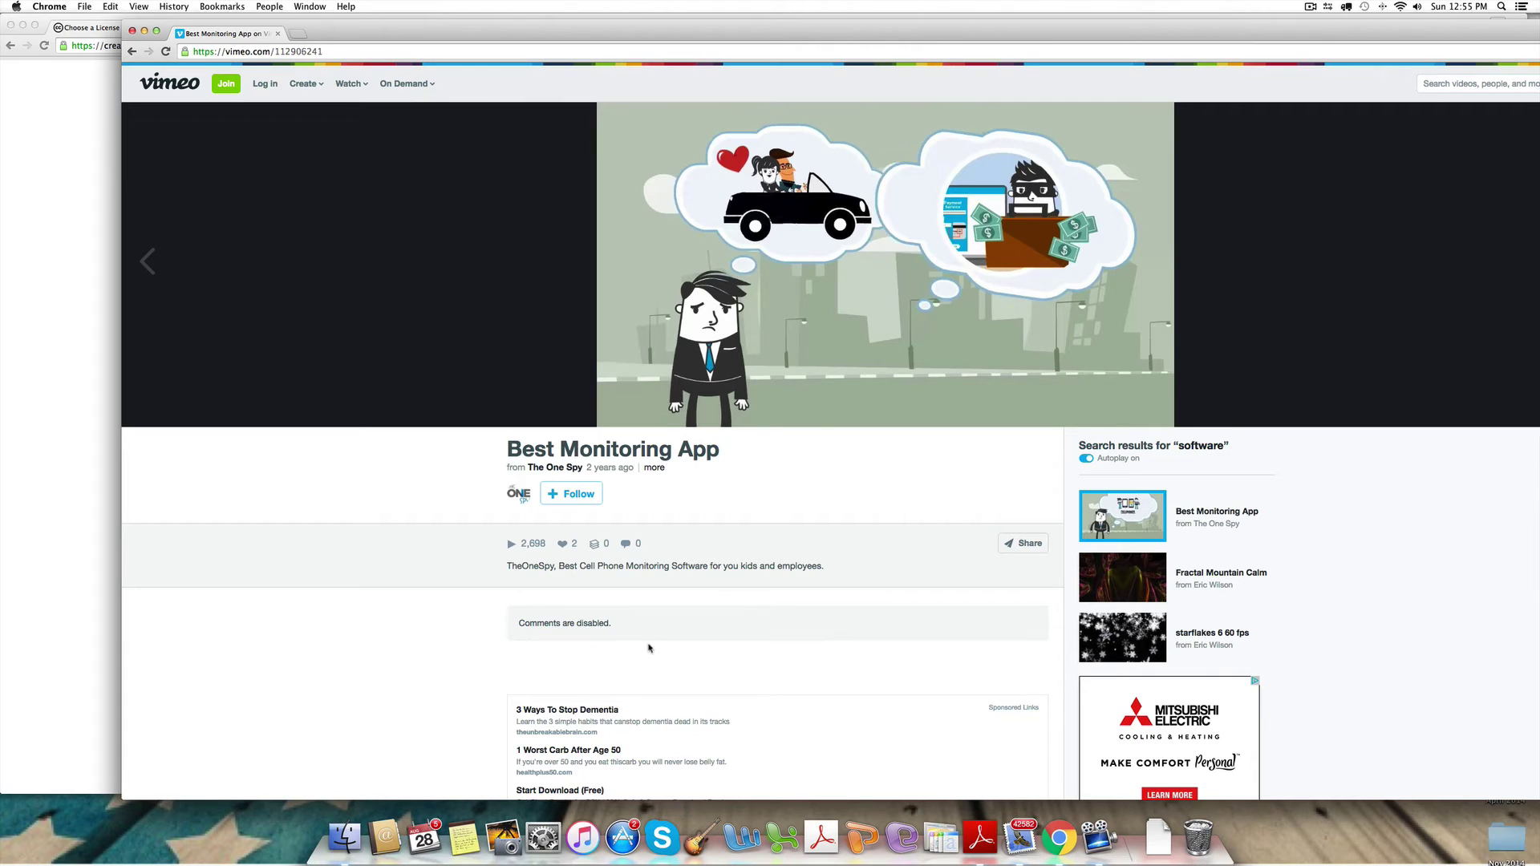
pyautogui.click(654, 469)
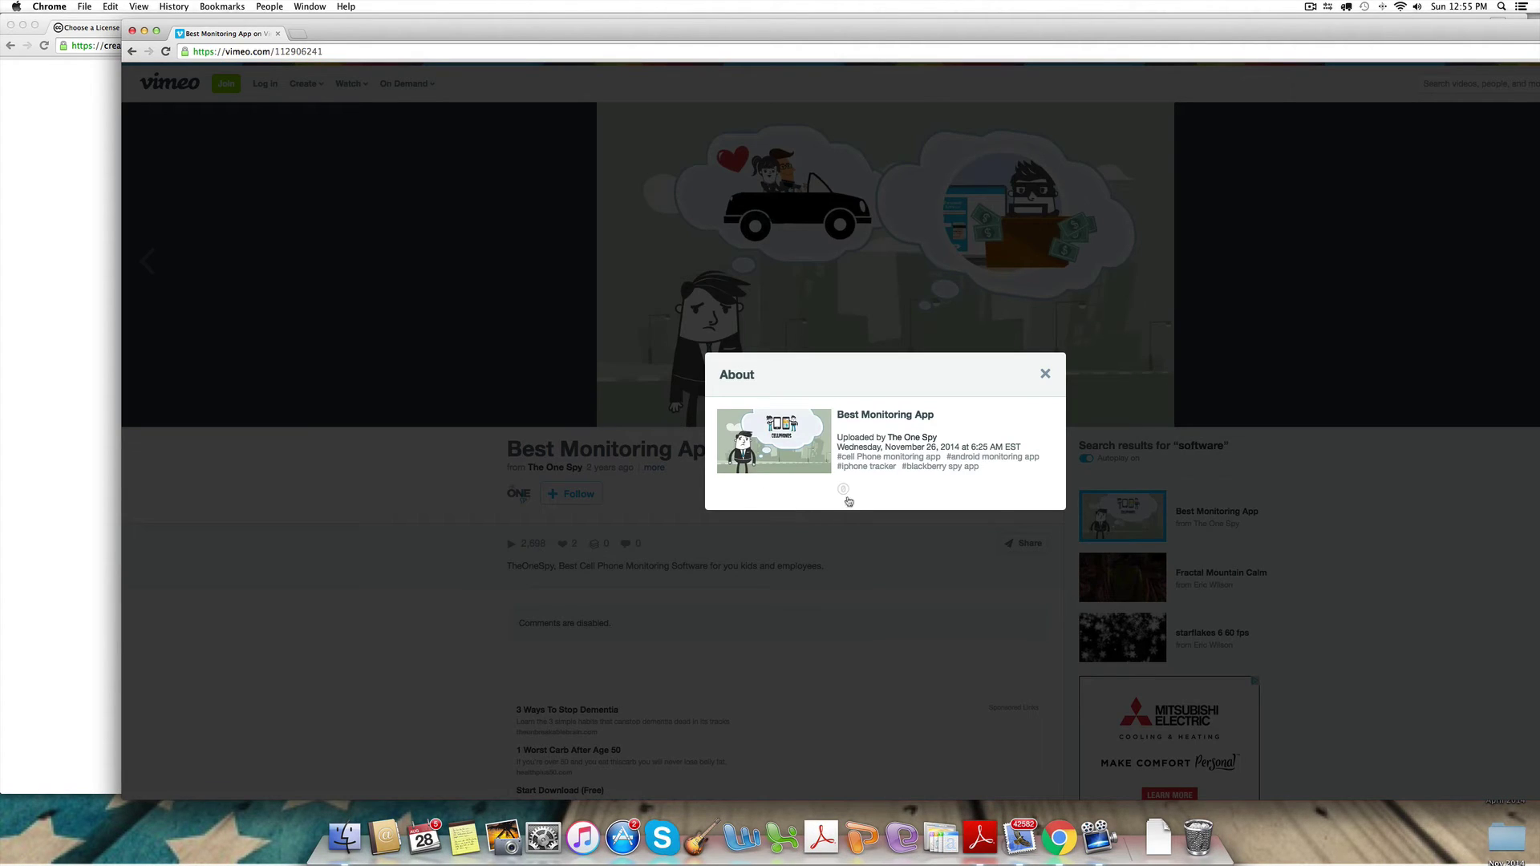
pyautogui.moveTo(843, 491)
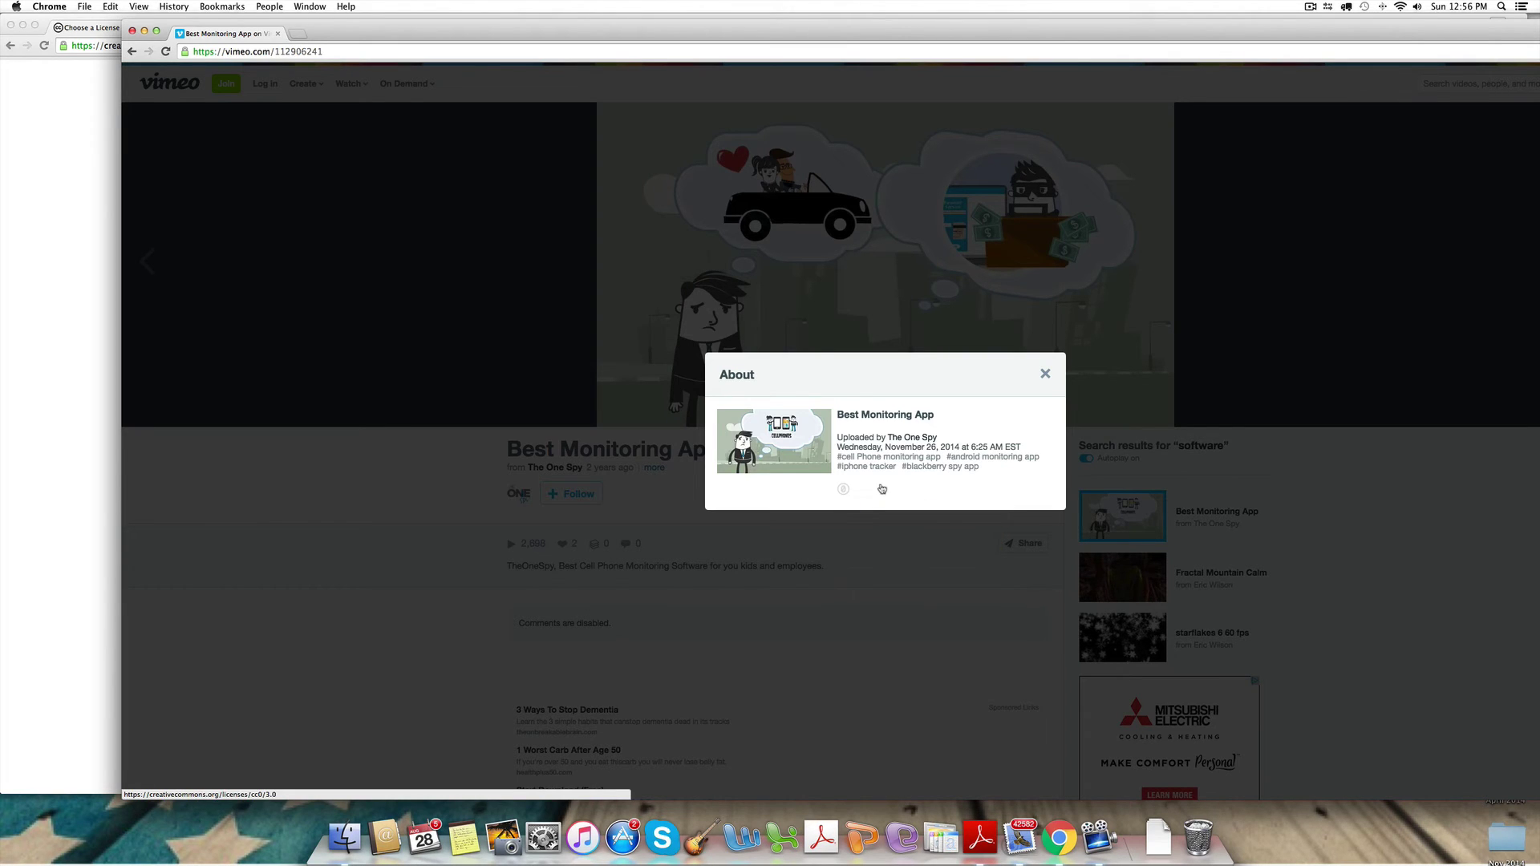
pyautogui.moveTo(850, 378)
pyautogui.mouseDown()
pyautogui.moveTo(882, 425)
pyautogui.moveTo(875, 384)
pyautogui.mouseUp()
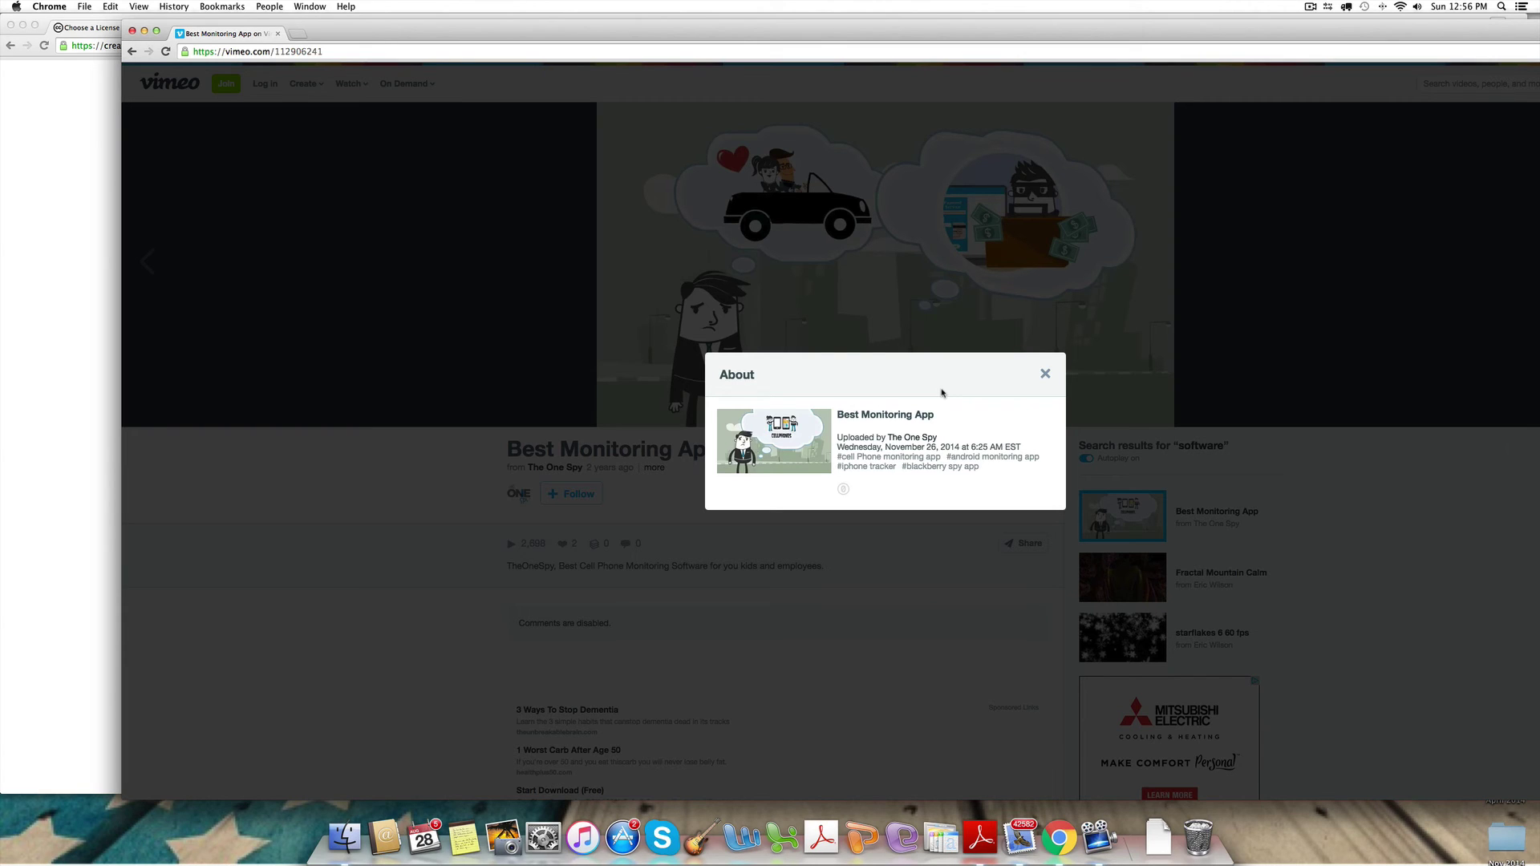
# - Capture a screenshot of the video page area with the About license details showing, and close the details
pyautogui.press('super+shift+4')
pyautogui.moveTo(137, 22); pyautogui.dragTo(1333, 756)
pyautogui.click(1045, 374)
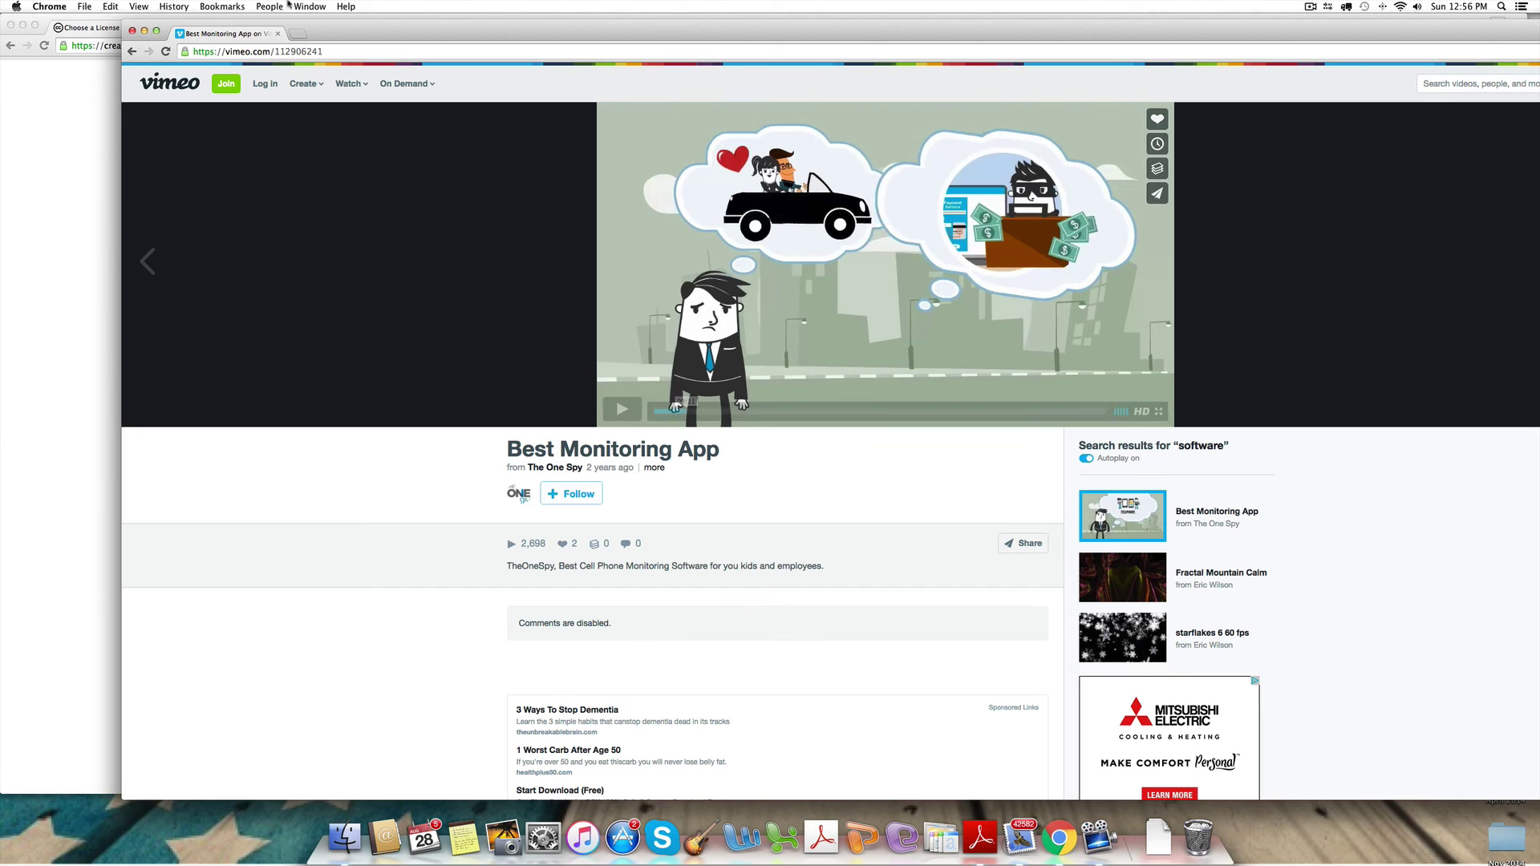
# - Switch to the Creative Commons browser window, leave the license chooser, and open the CC Search site at search.creativecommons.org
pyautogui.click(40, 103)
pyautogui.click(10, 45)
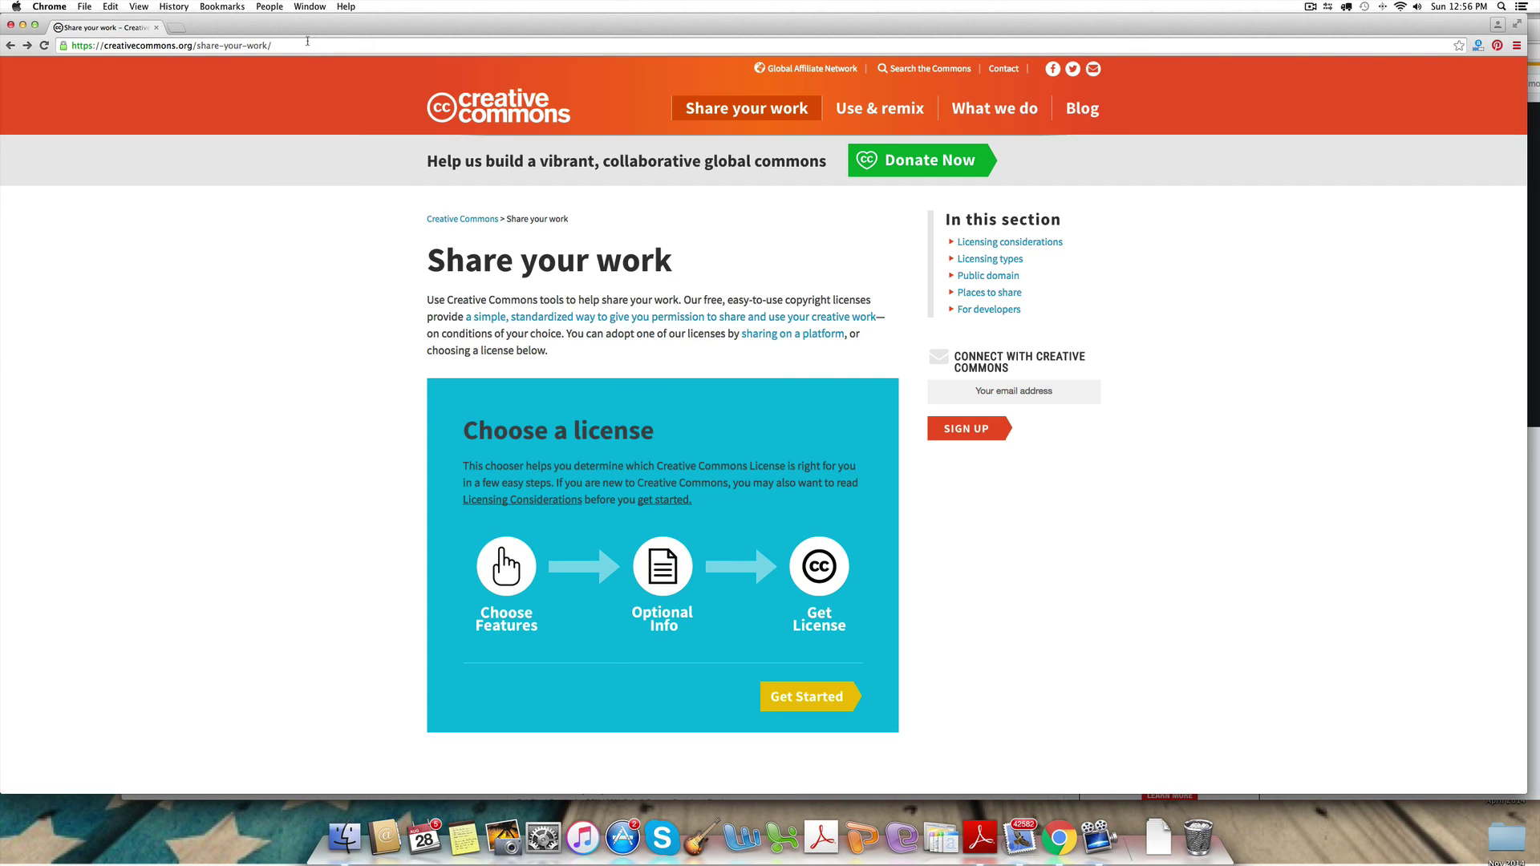
pyautogui.press('super+l')
pyautogui.write('sear')
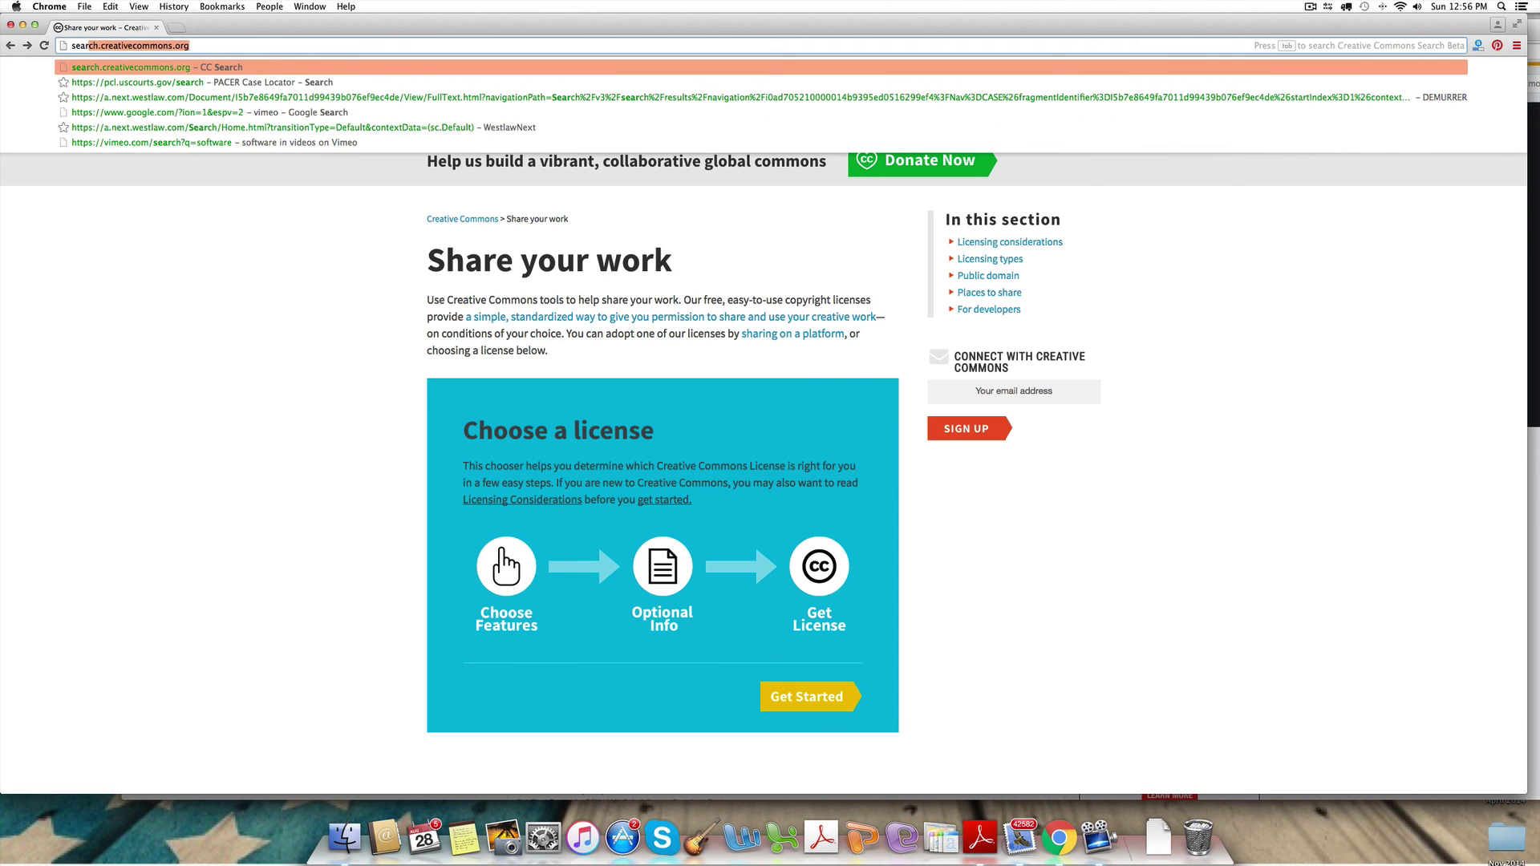
pyautogui.press('Return')
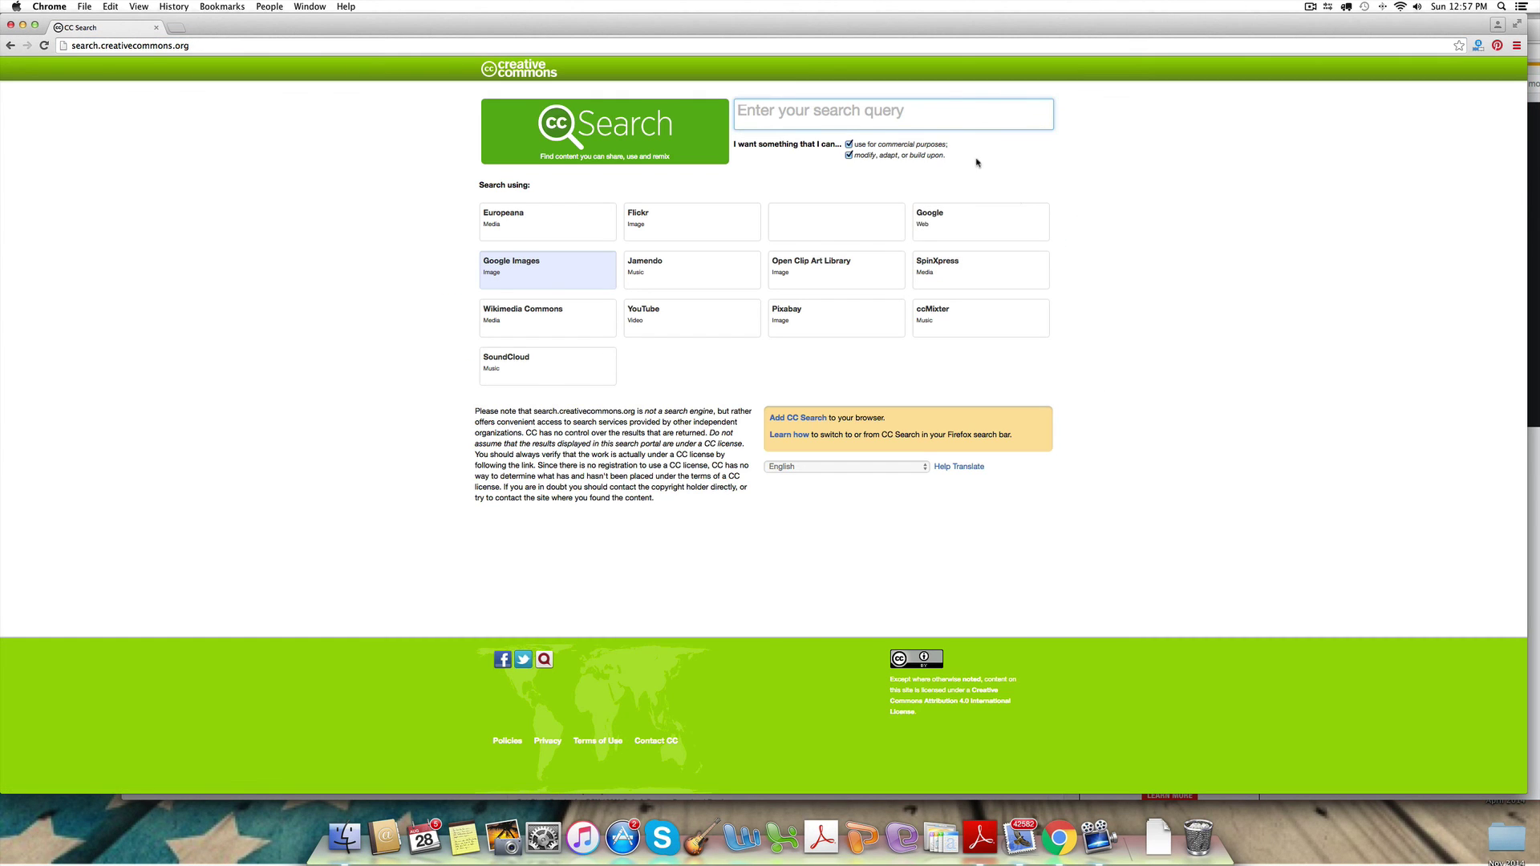